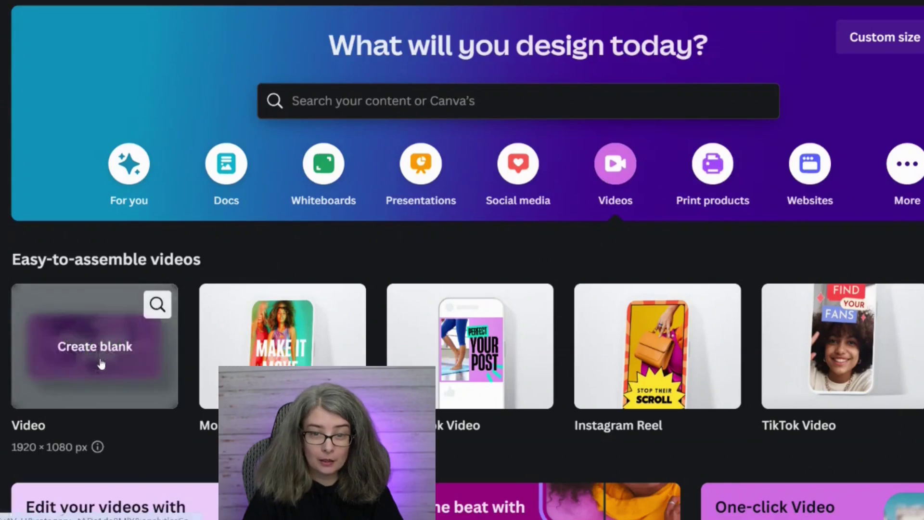
# - Create a blank 1920 × 1080 px video design and upload the "clip of blur background" video file
pyautogui.click(99, 359)
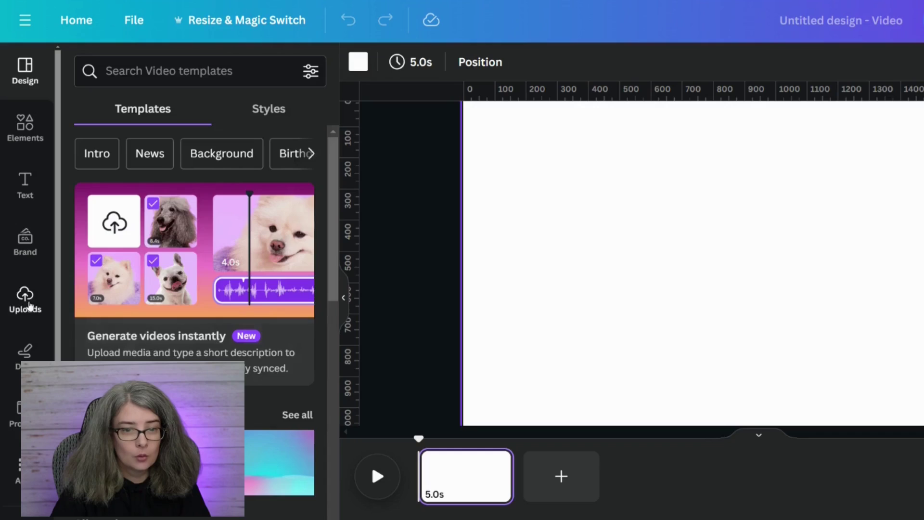
pyautogui.click(27, 306)
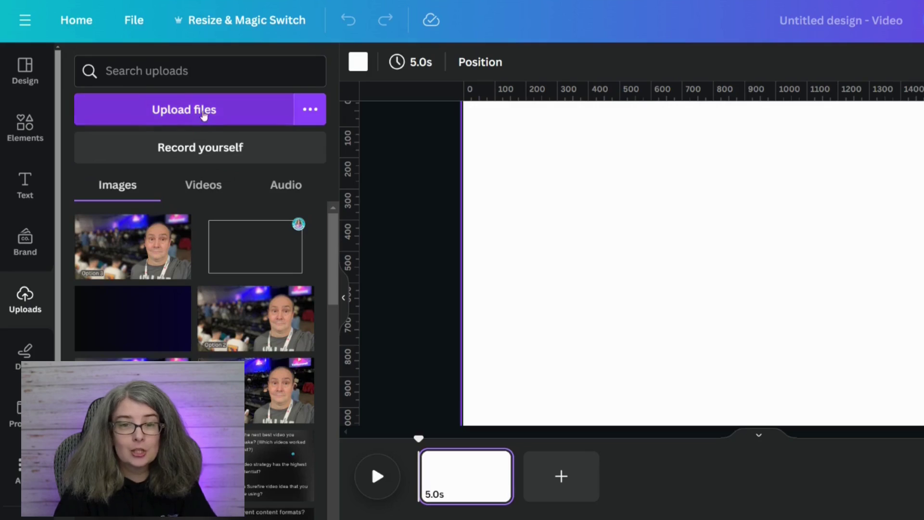
pyautogui.click(204, 114)
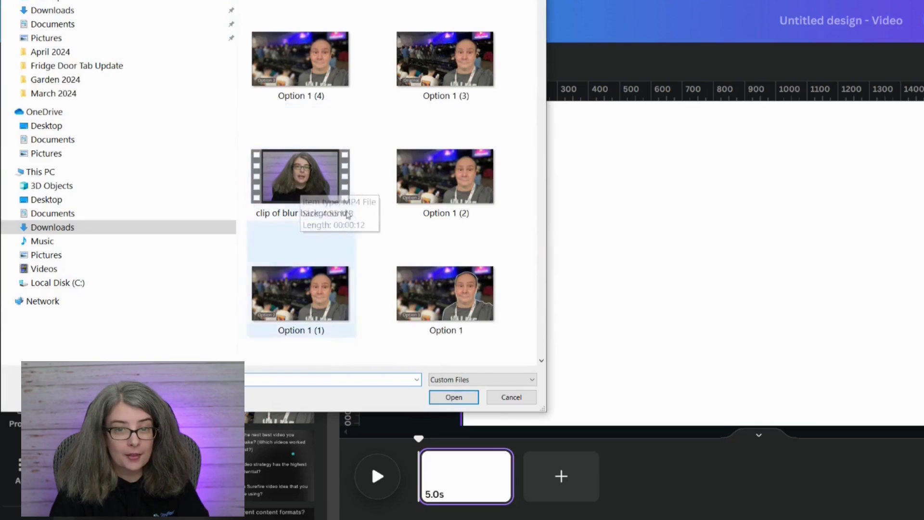
pyautogui.click(299, 202)
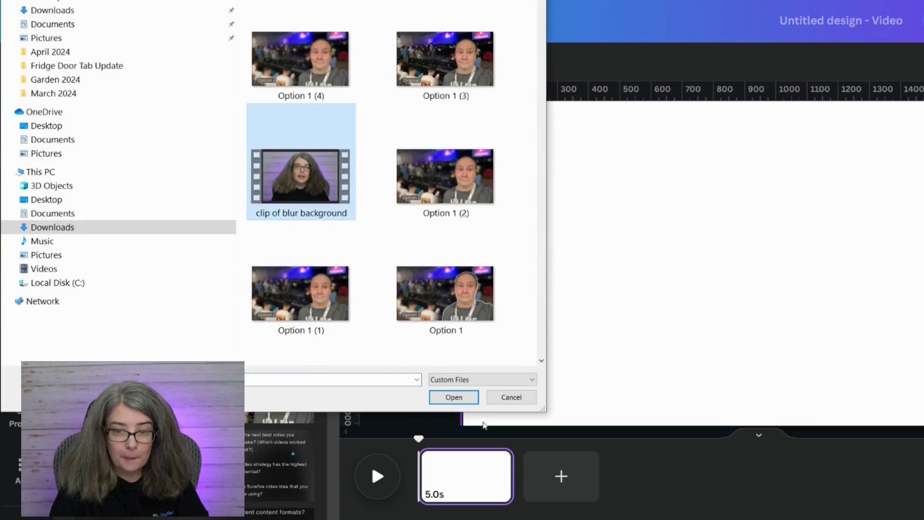
pyautogui.click(455, 397)
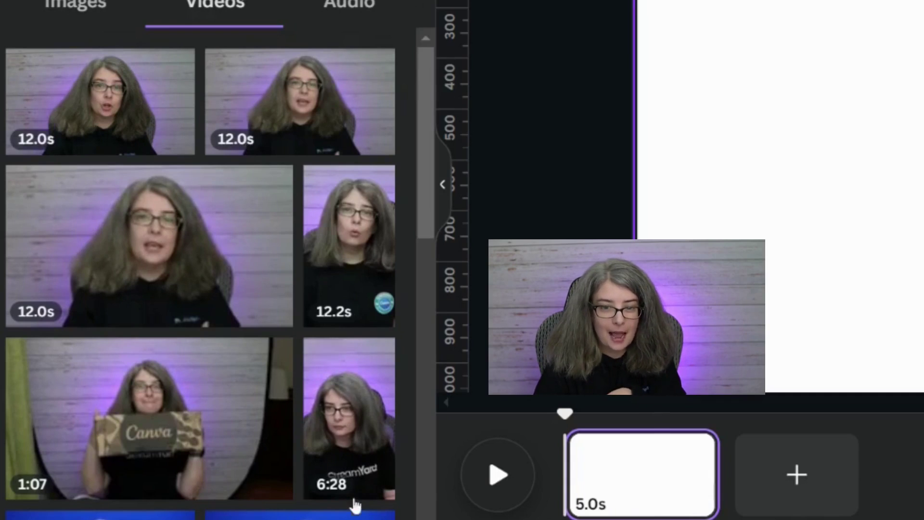
# - Place the uploaded 12-second clip on the page, align it with the page's upper-left corner and enlarge it to fill the page
pyautogui.moveTo(355, 495)
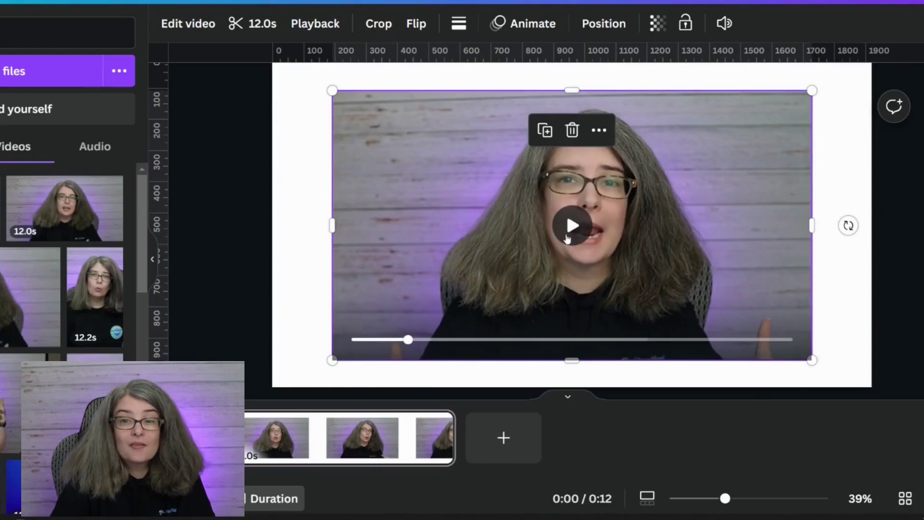
pyautogui.moveTo(523, 250); pyautogui.dragTo(407, 231)
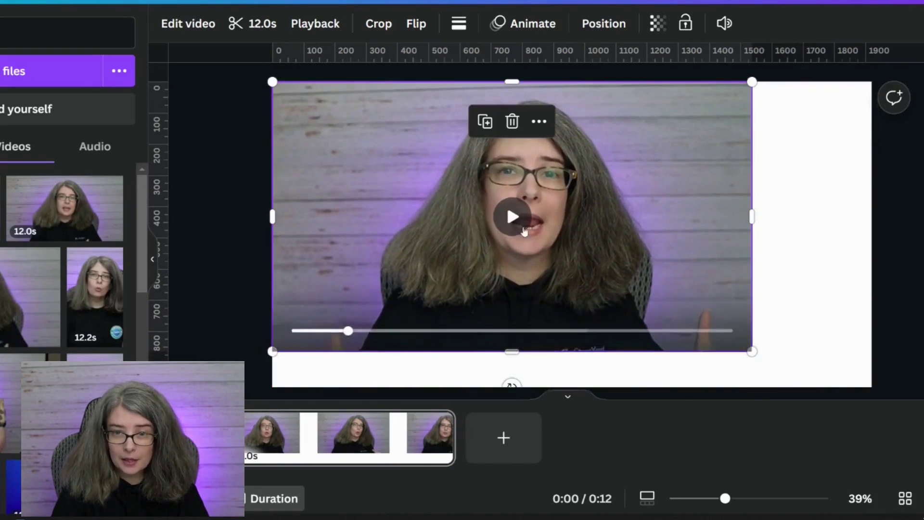
pyautogui.scroll(-2, 795, 261)
pyautogui.moveTo(752, 301); pyautogui.dragTo(874, 367)
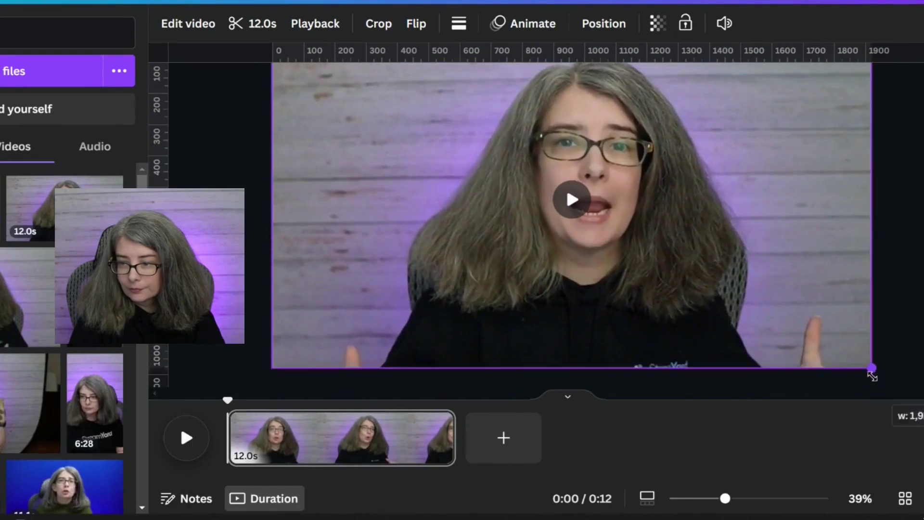
# - Move the playhead into the clip and extract the clip's audio to its own track
pyautogui.click(260, 401)
pyautogui.moveTo(260, 401); pyautogui.dragTo(285, 405)
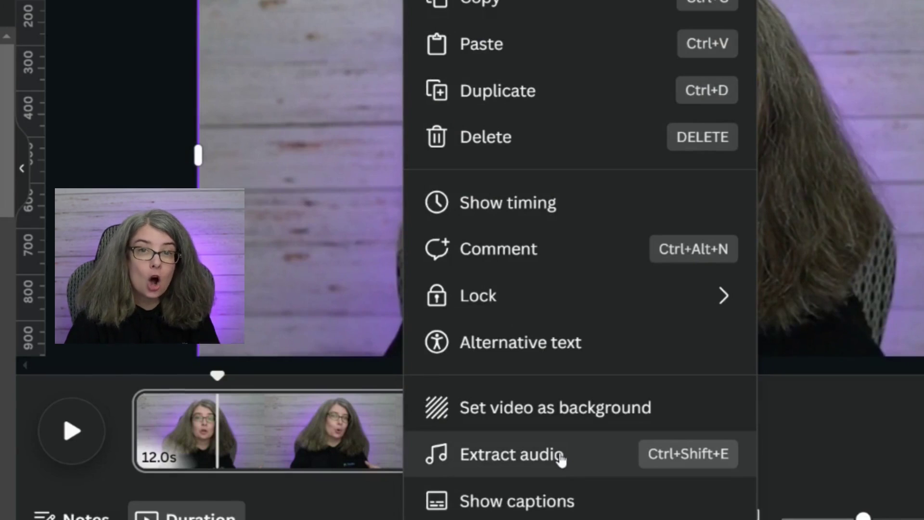
pyautogui.click(561, 458)
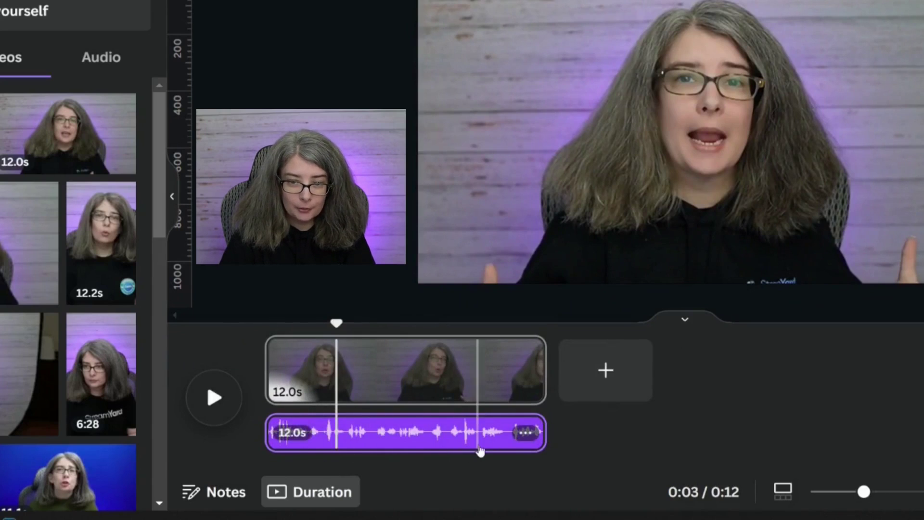
# - Delete the clip from the page, try to lengthen the empty page, and refill it with the 12-second uploaded video
pyautogui.click(626, 140)
pyautogui.press('Delete')
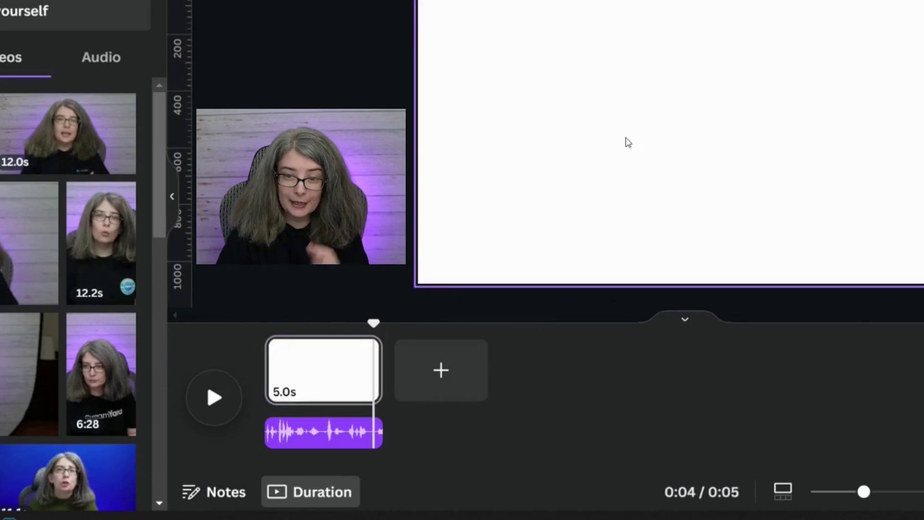
pyautogui.moveTo(380, 371); pyautogui.dragTo(559, 370)
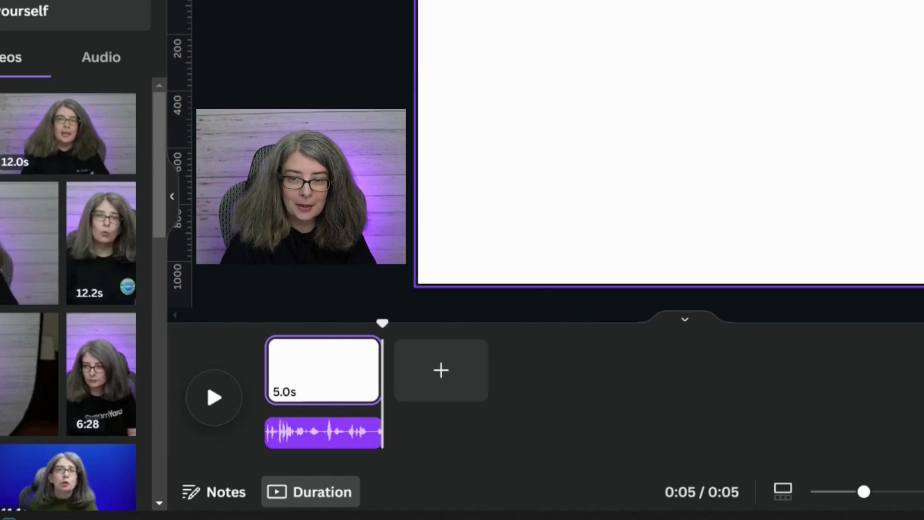
pyautogui.click(67, 134)
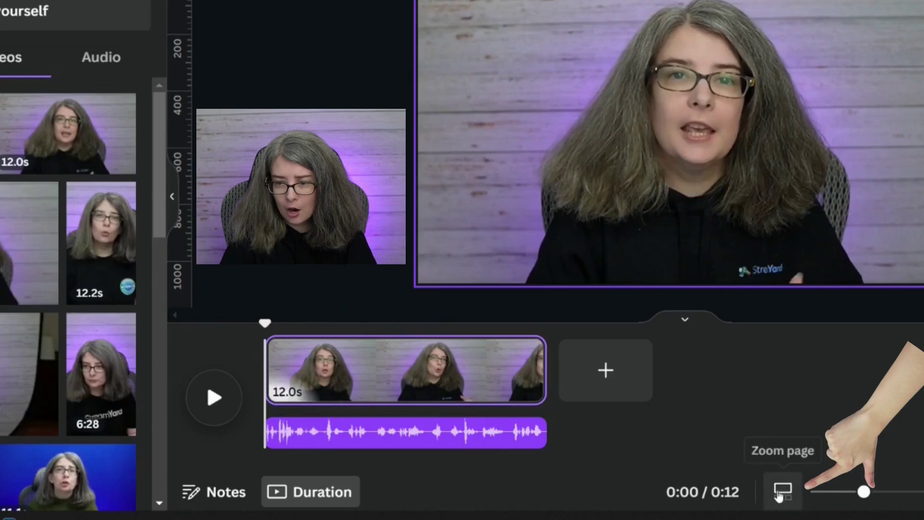
# - Enlarge the timeline to 268% and split the video page at about 3.3 seconds
pyautogui.click(782, 494)
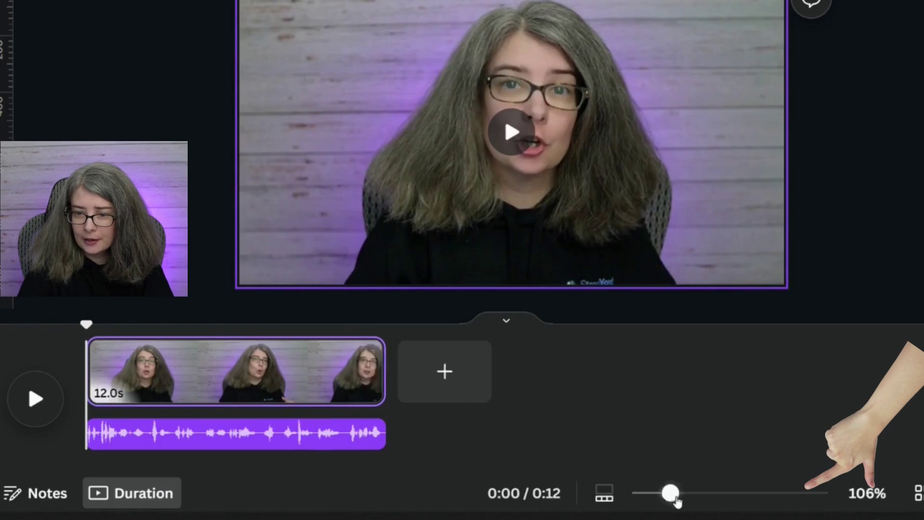
pyautogui.moveTo(671, 493); pyautogui.dragTo(734, 494)
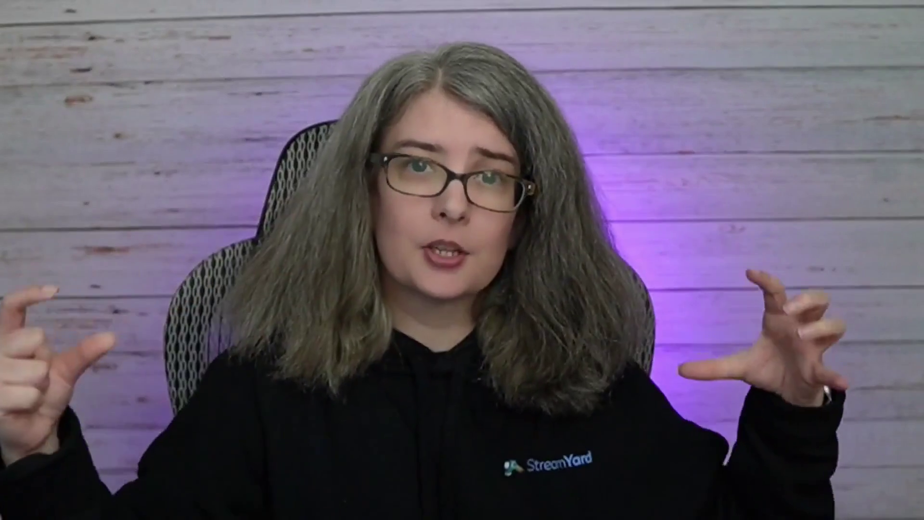
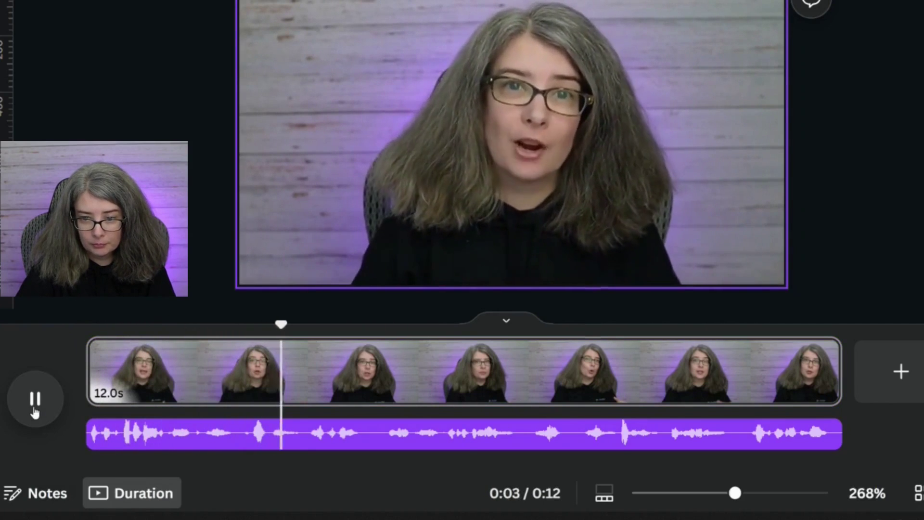
pyautogui.click(35, 409)
pyautogui.rightClick(298, 378)
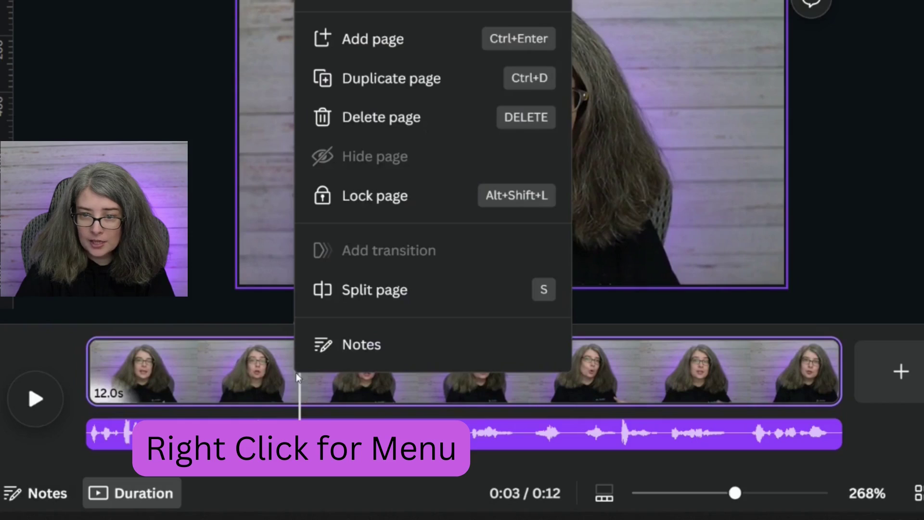
pyautogui.click(351, 294)
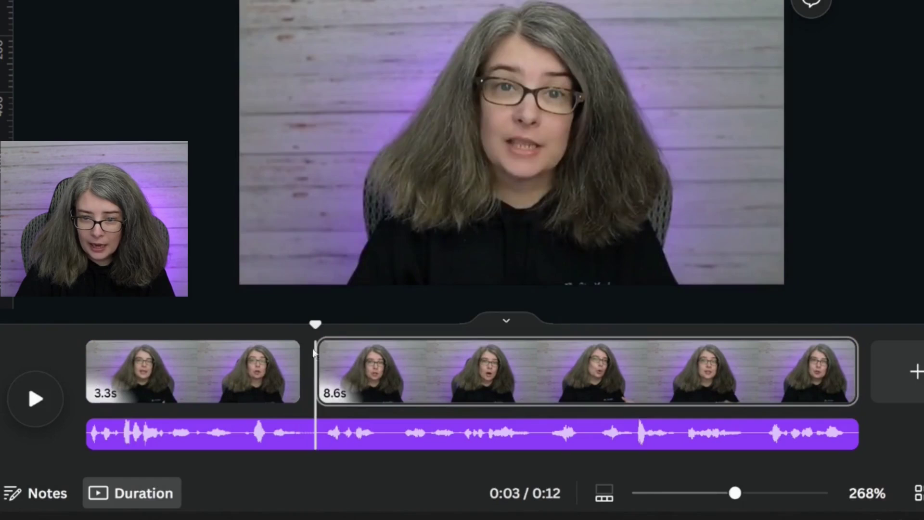
# - Split the first page again at about 2.4 seconds to isolate a 0.9-second segment
pyautogui.moveTo(308, 326); pyautogui.dragTo(245, 328)
pyautogui.click(241, 357)
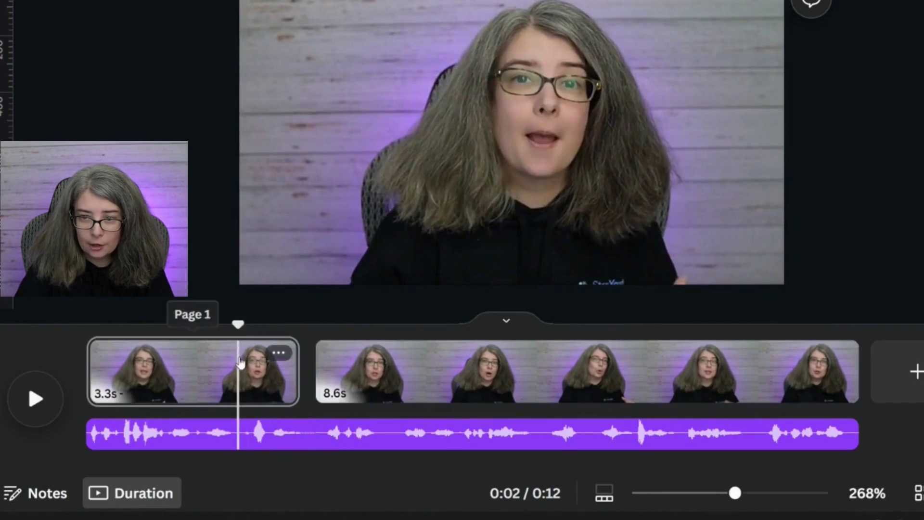
pyautogui.rightClick(238, 360)
pyautogui.click(298, 298)
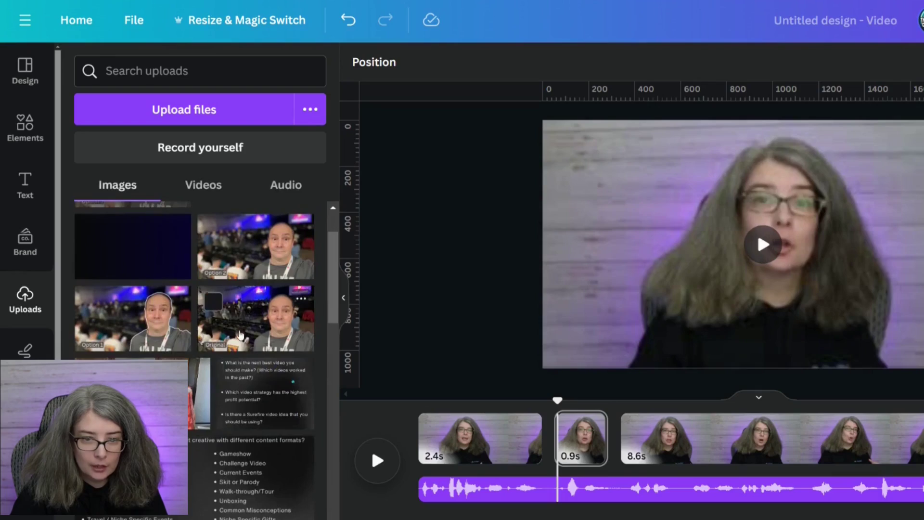
# - Put the photo labelled "Original" on the 0.9-second page and enlarge it to cover the whole page
pyautogui.click(581, 438)
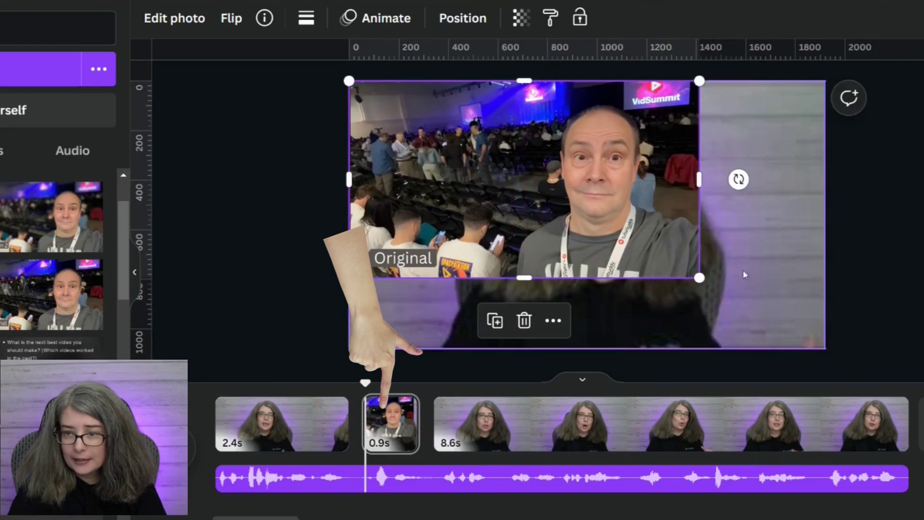
pyautogui.moveTo(695, 283); pyautogui.dragTo(827, 351)
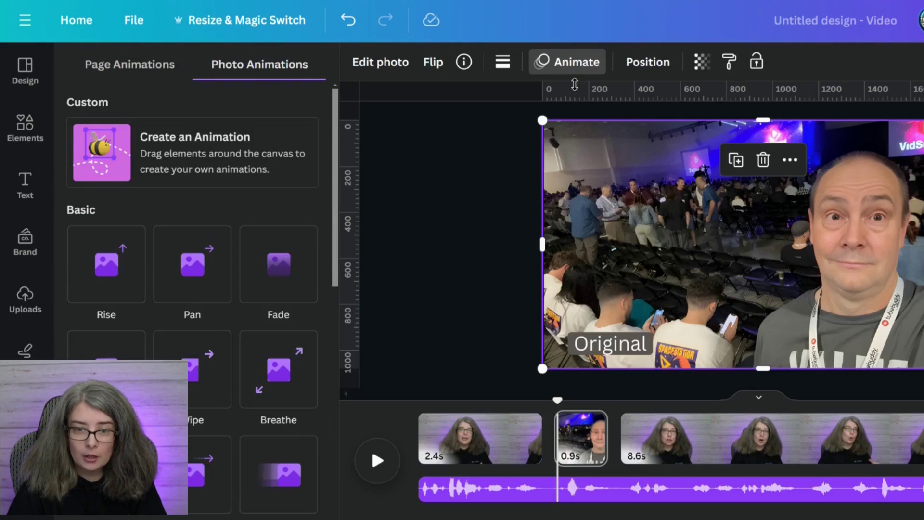
# - Try the Tectonic animation on the photo, then apply Tumble on enter only and adjust its intensity
pyautogui.scroll(-3, 284, 337)
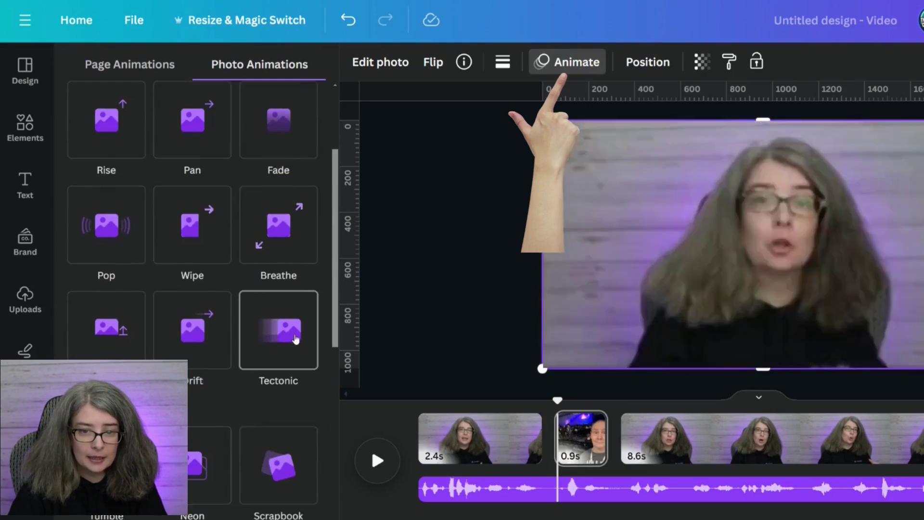
pyautogui.click(289, 341)
pyautogui.scroll(-6, 289, 341)
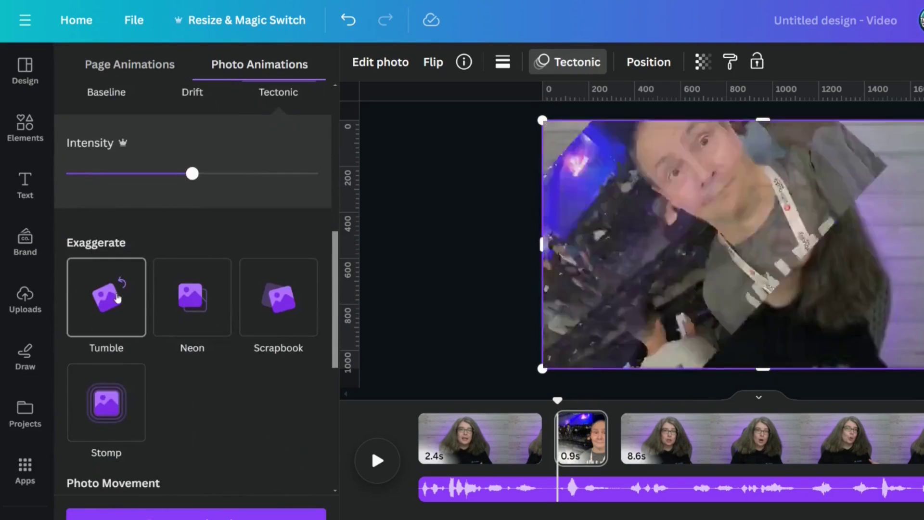
pyautogui.click(117, 299)
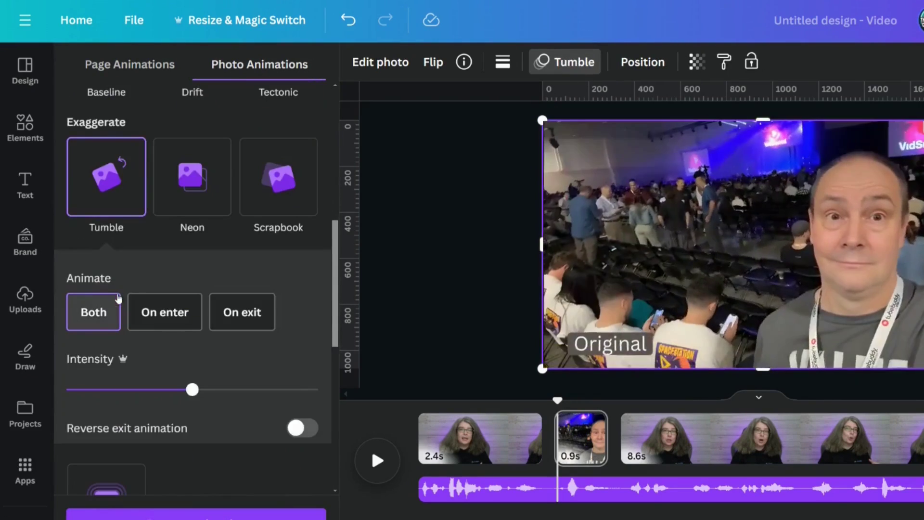
pyautogui.click(164, 314)
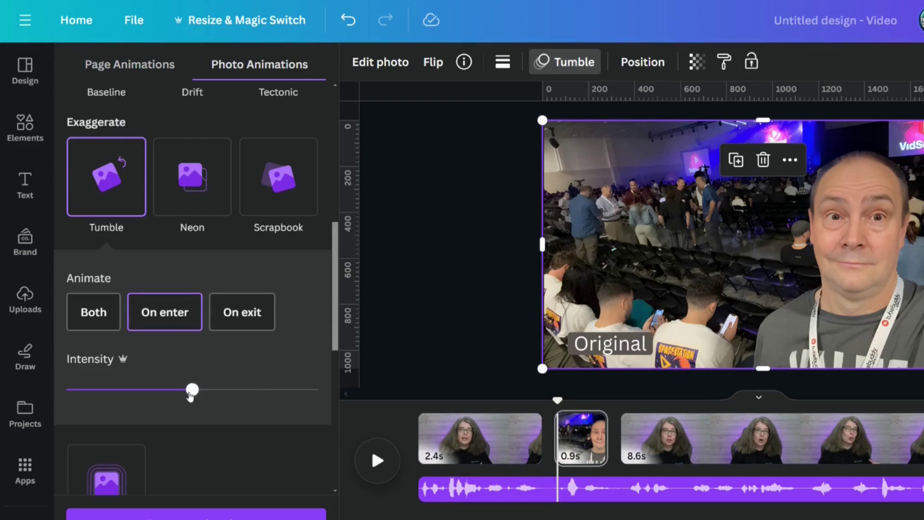
pyautogui.moveTo(238, 391); pyautogui.dragTo(235, 392)
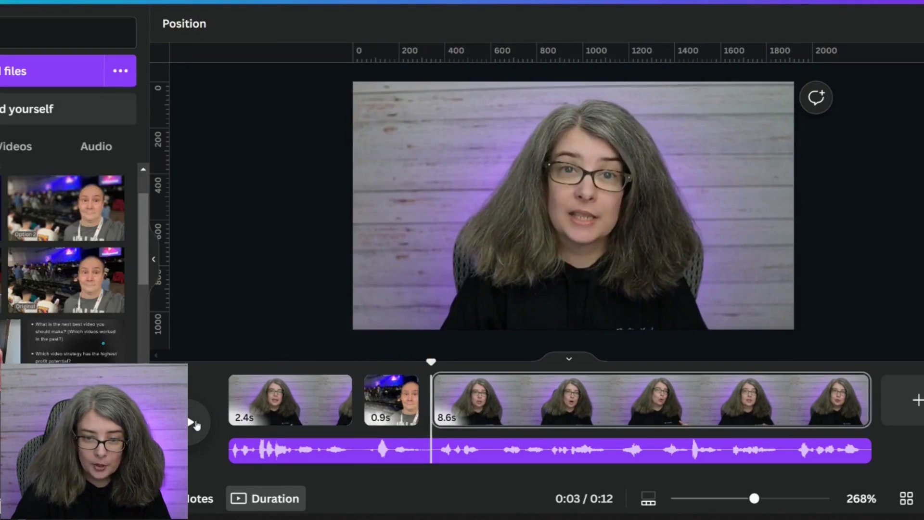
# - Play the video past the photo page and split the third page about 1.3 seconds into it
pyautogui.click(192, 424)
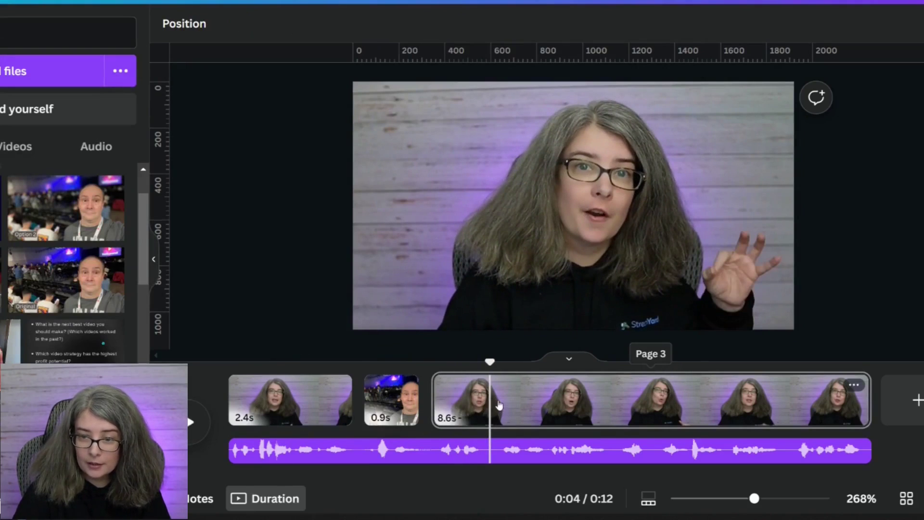
pyautogui.rightClick(494, 406)
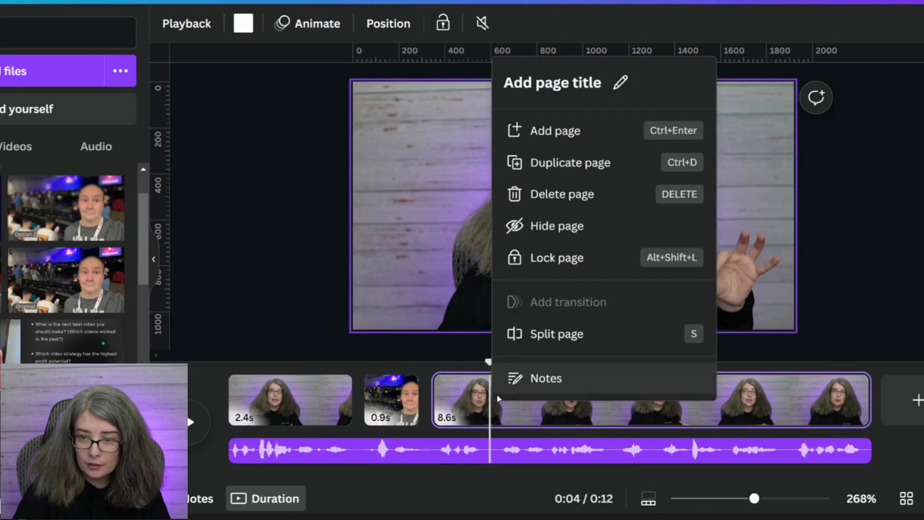
pyautogui.click(490, 369)
pyautogui.moveTo(456, 347); pyautogui.dragTo(468, 347)
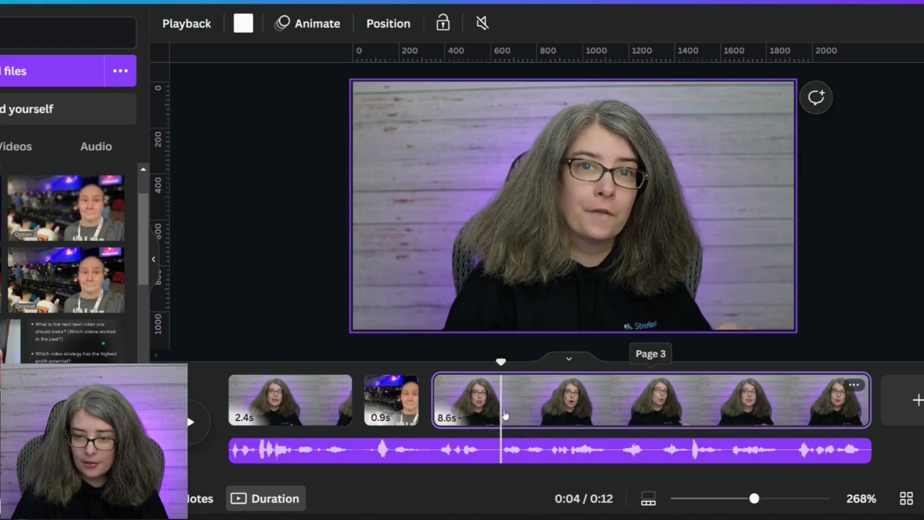
pyautogui.rightClick(501, 415)
pyautogui.click(549, 343)
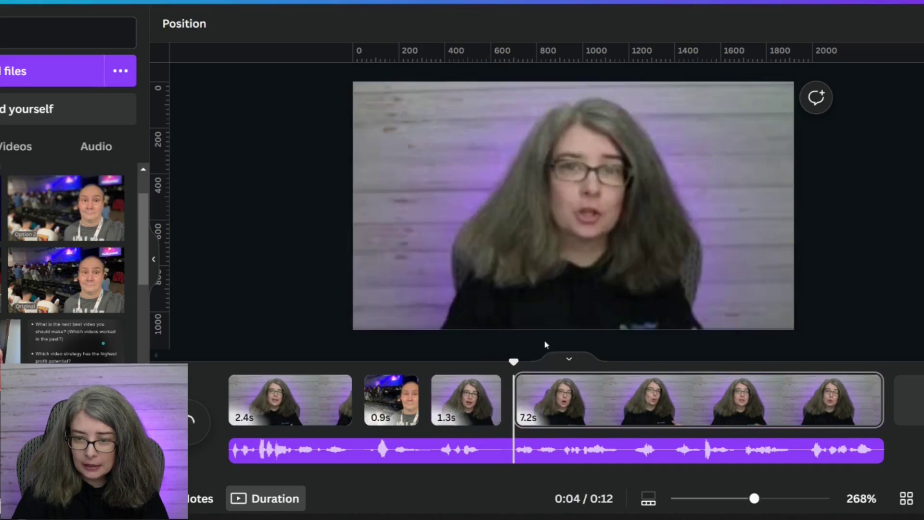
# - Add the "Option 1" photo to the 1.3-second page, align it with the upper-left corner and enlarge it to fill the page
pyautogui.click(477, 415)
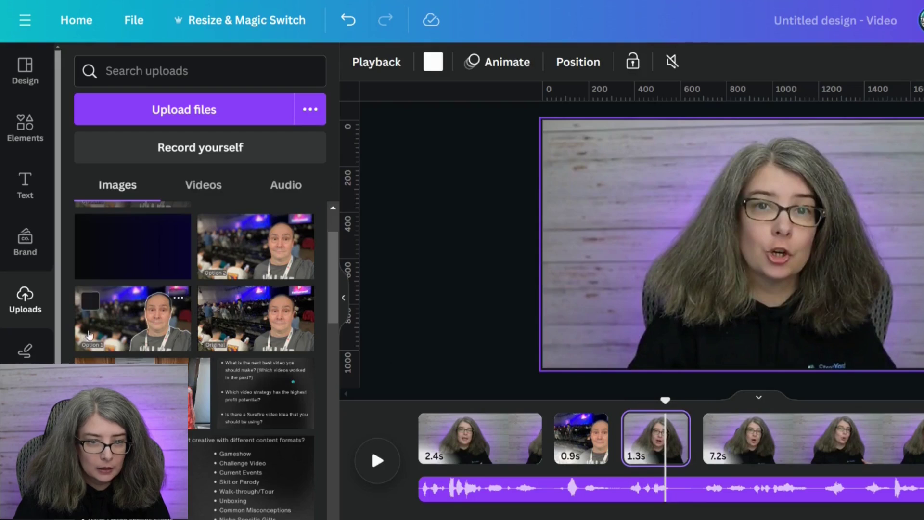
pyautogui.click(89, 334)
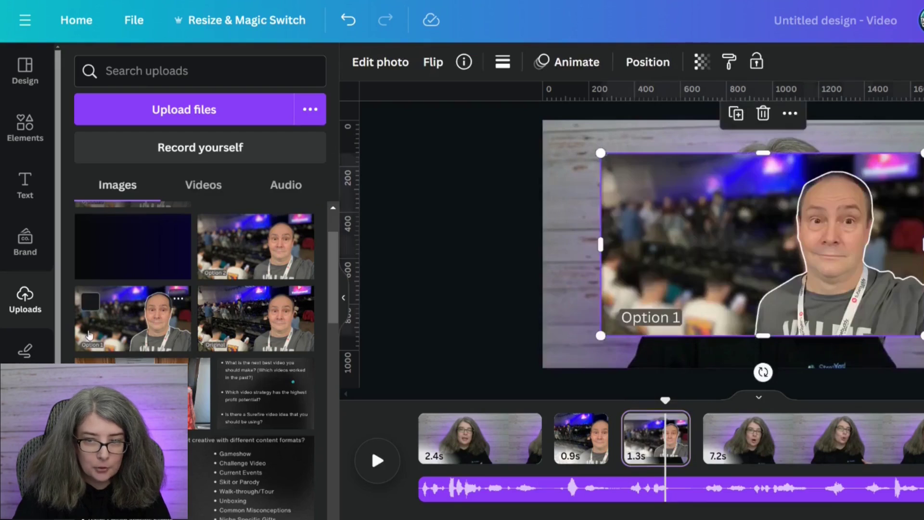
pyautogui.moveTo(683, 248); pyautogui.dragTo(619, 212)
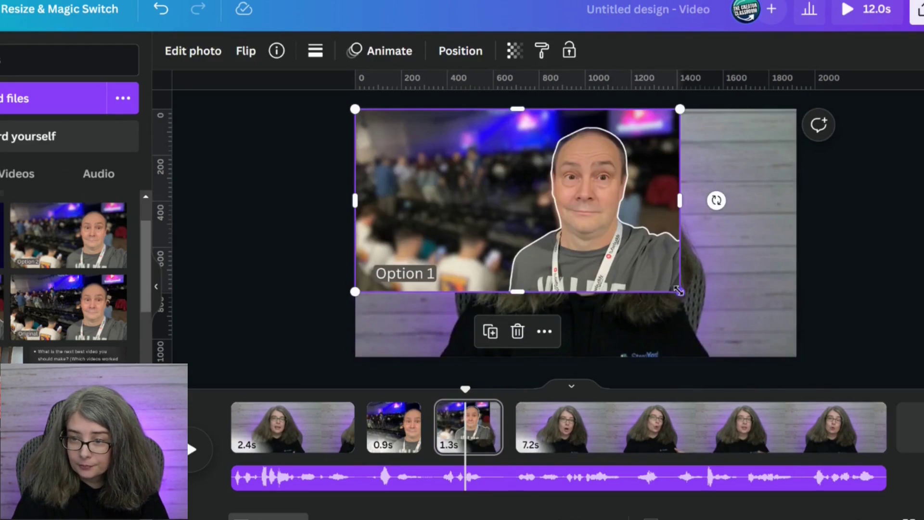
pyautogui.moveTo(679, 291); pyautogui.dragTo(793, 359)
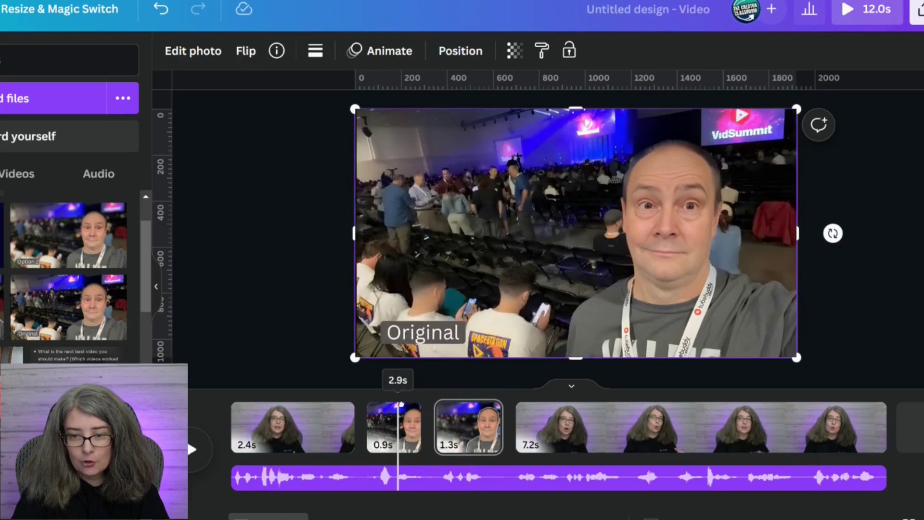
# - Play the video past the two photo pages and split the fourth page about 2.0 seconds into it
pyautogui.click(401, 404)
pyautogui.click(201, 448)
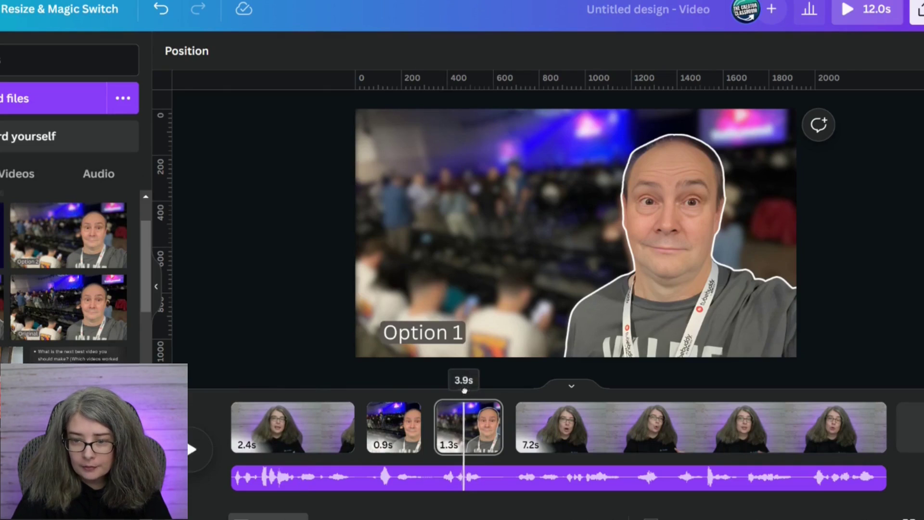
pyautogui.moveTo(465, 391); pyautogui.dragTo(619, 389)
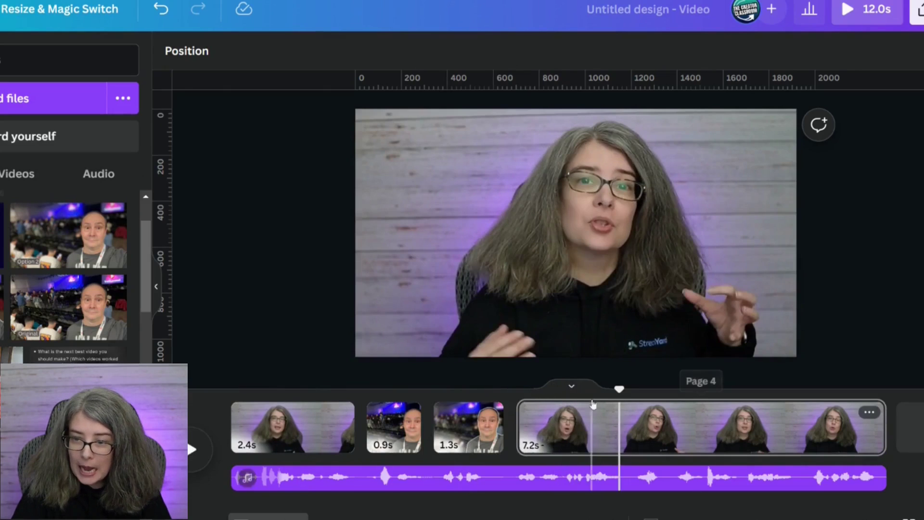
pyautogui.rightClick(619, 428)
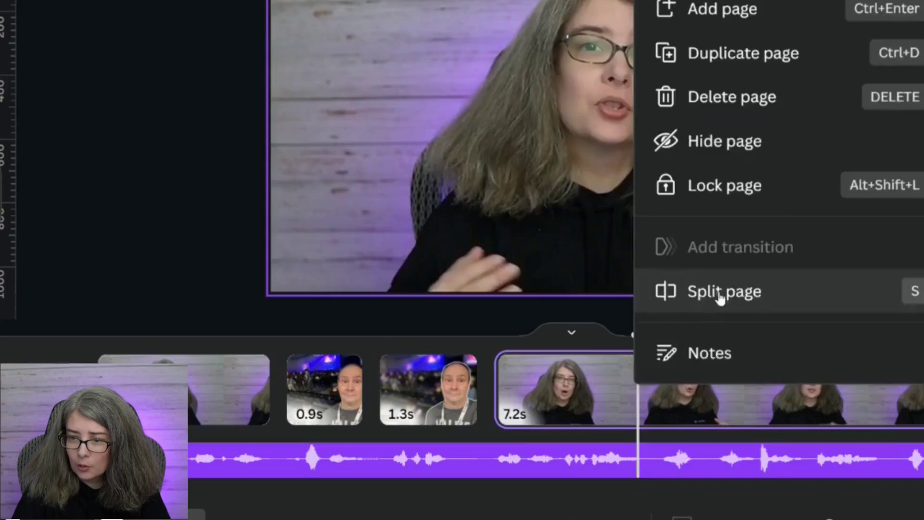
pyautogui.click(679, 356)
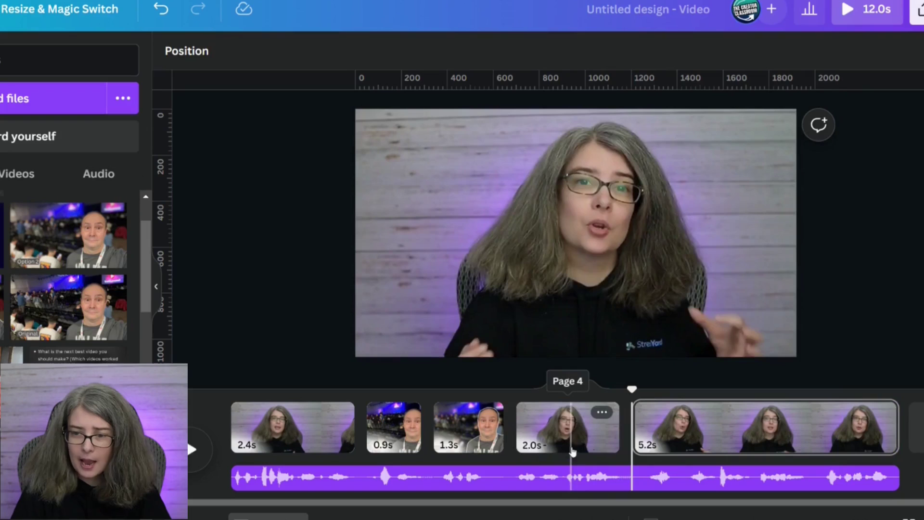
# - Add the "Option 2" photo to the 2.0-second page, align it with the upper-left corner and enlarge it to fill the page
pyautogui.click(573, 419)
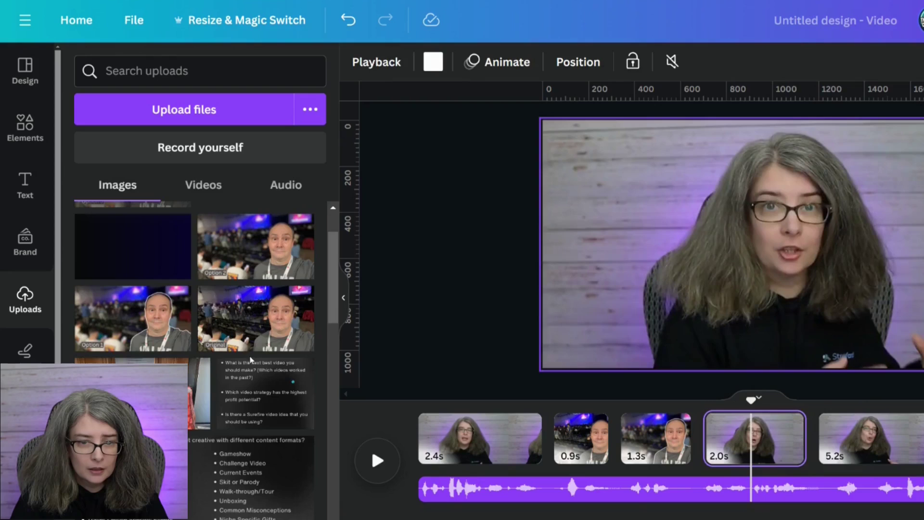
pyautogui.click(230, 265)
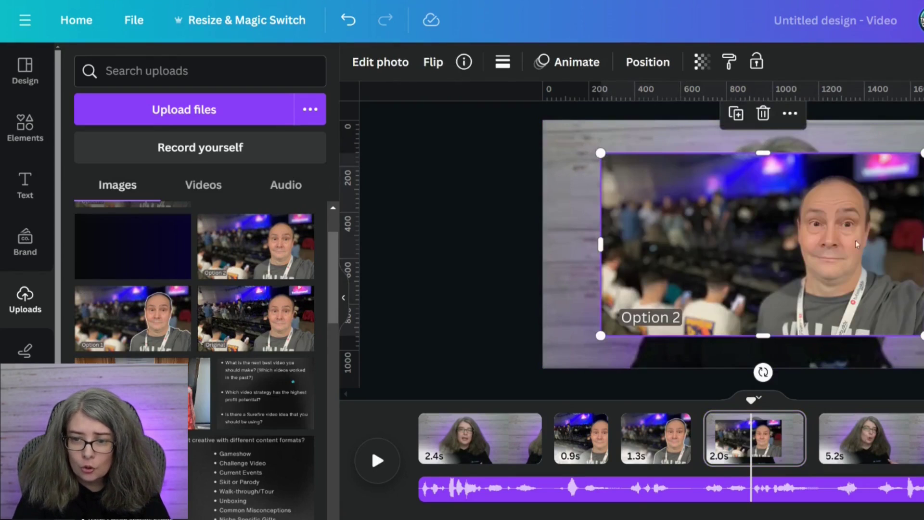
pyautogui.moveTo(857, 244); pyautogui.dragTo(798, 211)
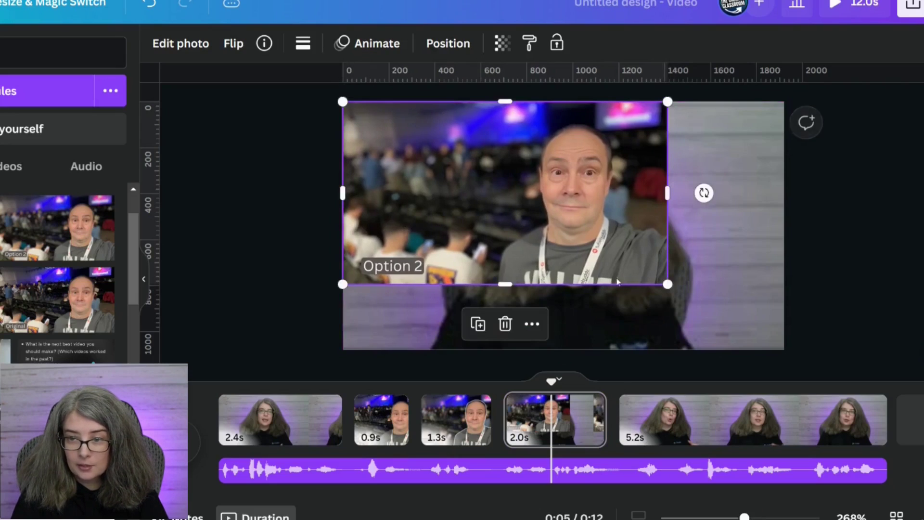
pyautogui.moveTo(667, 284); pyautogui.dragTo(785, 350)
# - Find the next cut point in the fifth page and split that page about 2.3 seconds into it
pyautogui.moveTo(577, 381); pyautogui.dragTo(513, 381)
pyautogui.moveTo(591, 424); pyautogui.dragTo(734, 431)
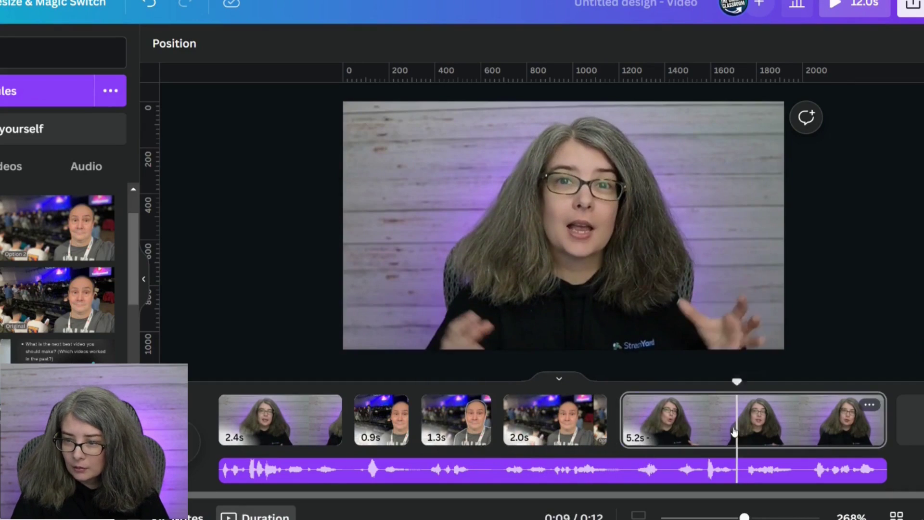
pyautogui.rightClick(734, 431)
pyautogui.click(807, 367)
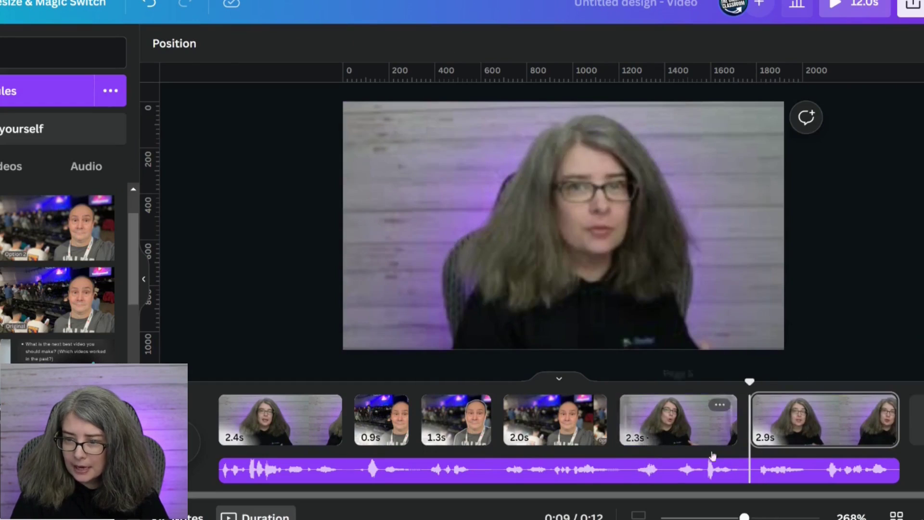
# - Add the "Option 3" photo to the 2.3-second page, align it with the upper-left corner and enlarge it to fill the page
pyautogui.click(679, 423)
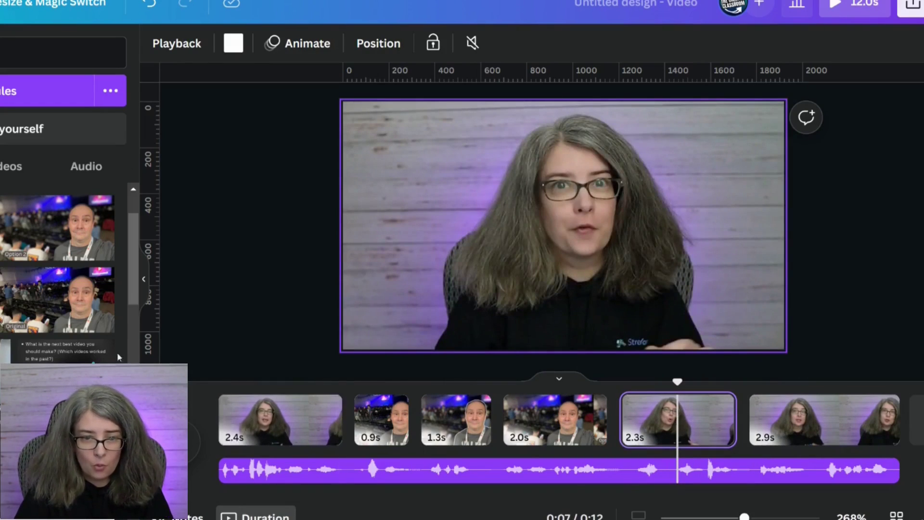
pyautogui.scroll(2, 221, 277)
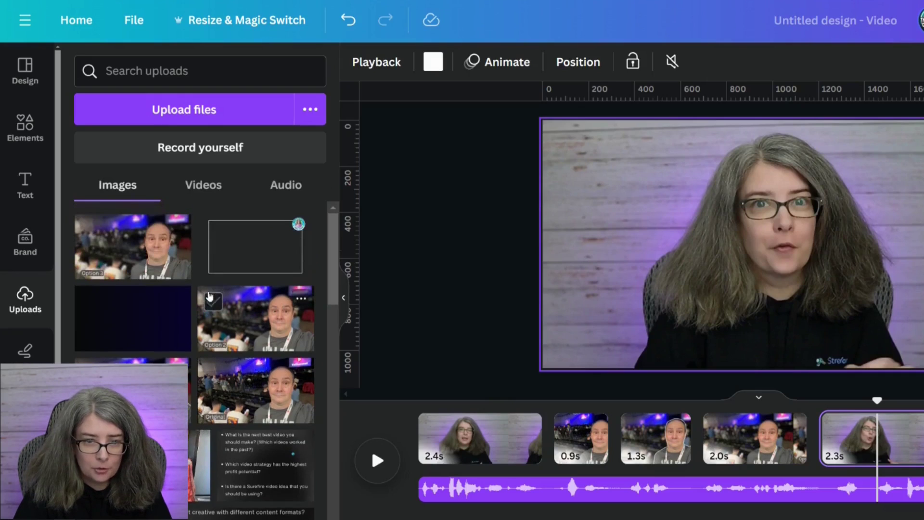
pyautogui.click(111, 263)
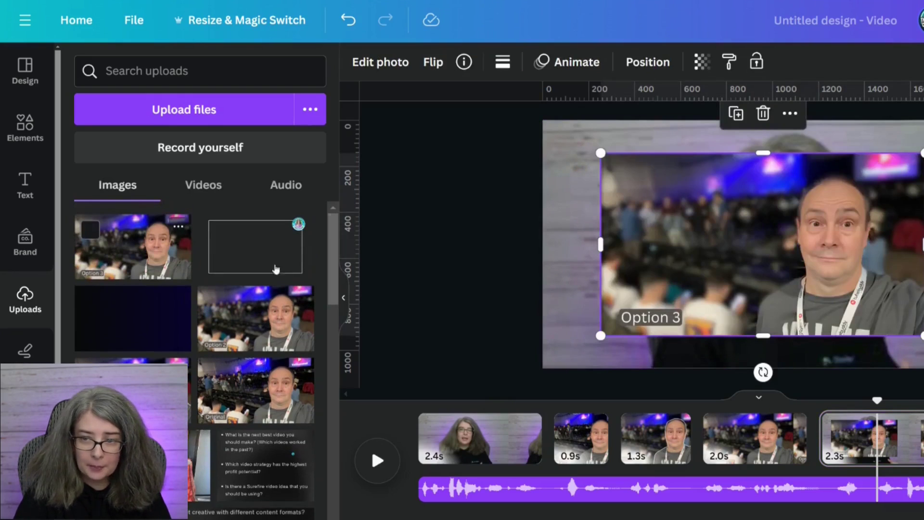
pyautogui.moveTo(771, 229); pyautogui.dragTo(727, 196)
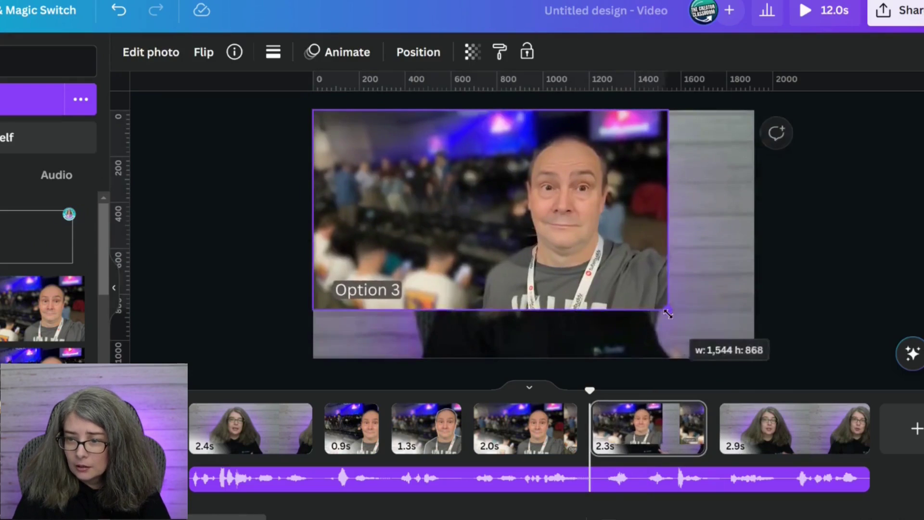
pyautogui.moveTo(664, 308); pyautogui.dragTo(754, 359)
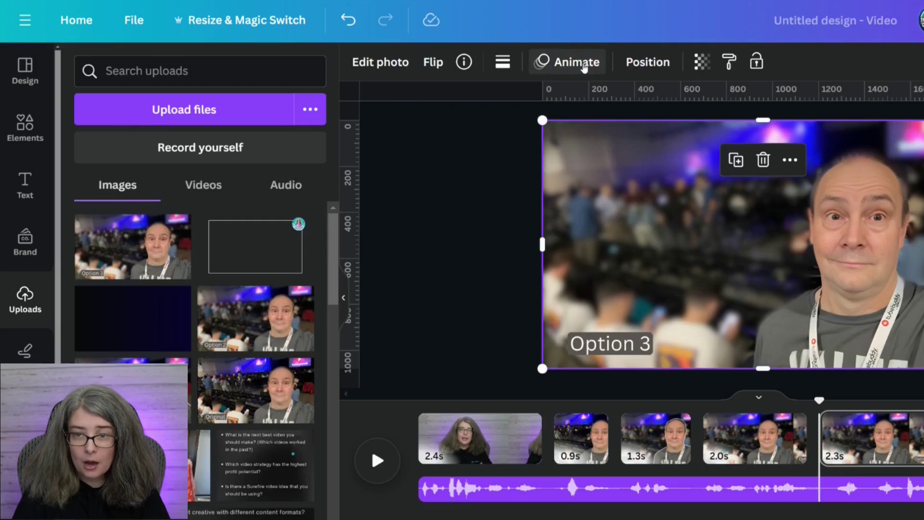
# - Apply the Fade animation on exit only to the "Option 3" photo and play the video around its page
pyautogui.click(359, 56)
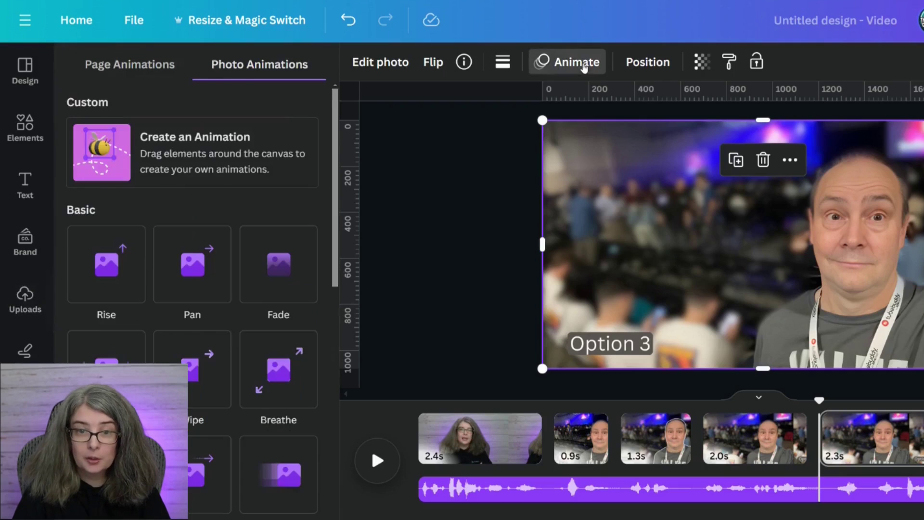
pyautogui.click(280, 267)
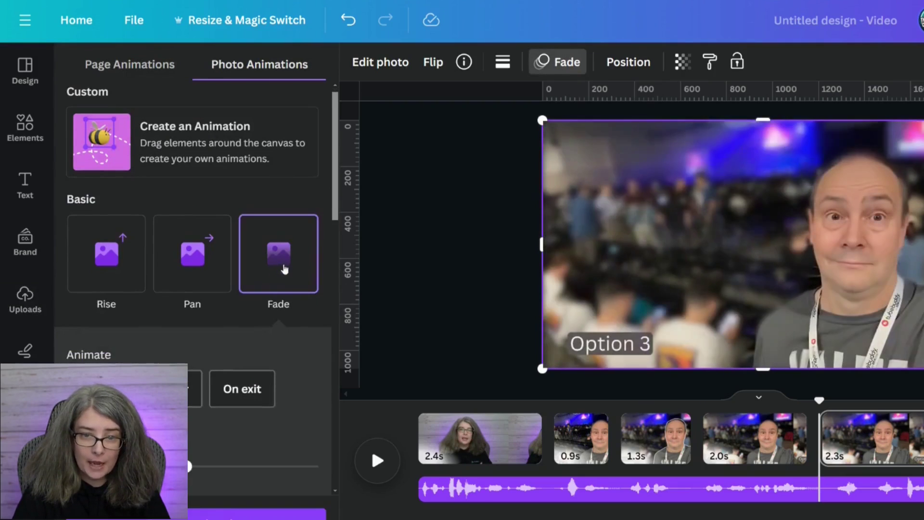
pyautogui.scroll(-2, 248, 318)
pyautogui.click(248, 319)
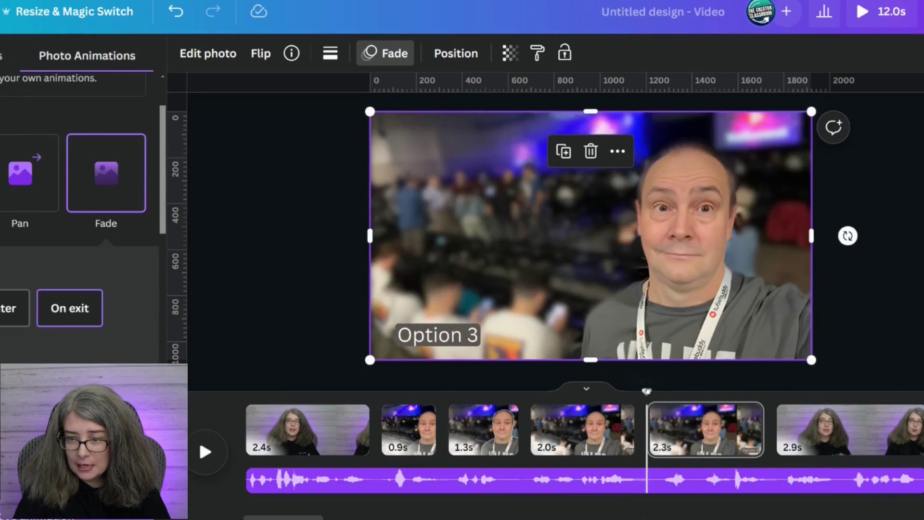
pyautogui.moveTo(646, 391); pyautogui.dragTo(631, 391)
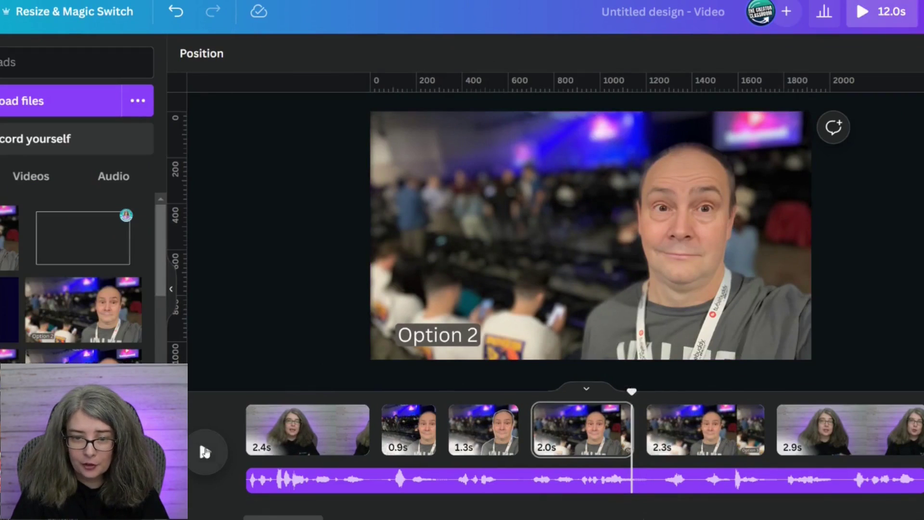
pyautogui.click(205, 454)
pyautogui.click(204, 453)
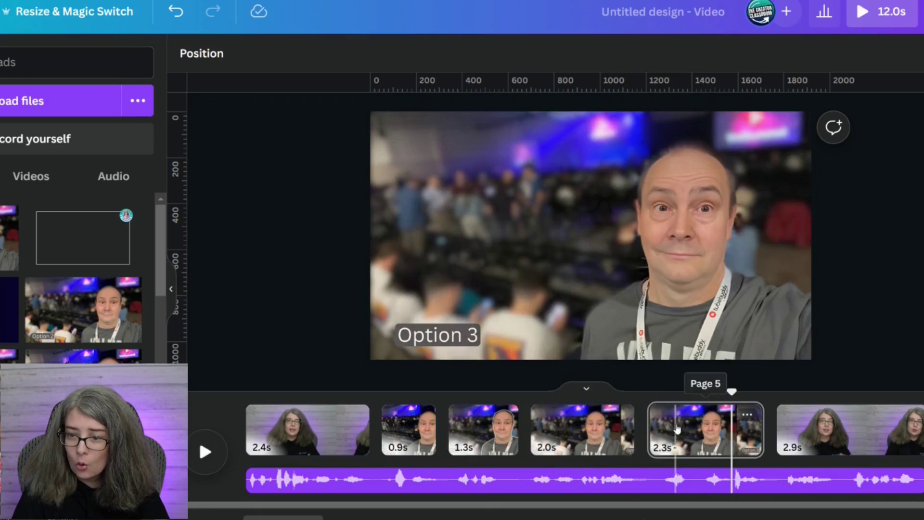
# - Show the timing of the "Option 3" photo and trim its start so the photo lasts about 1.4 seconds
pyautogui.click(672, 429)
pyautogui.click(629, 302)
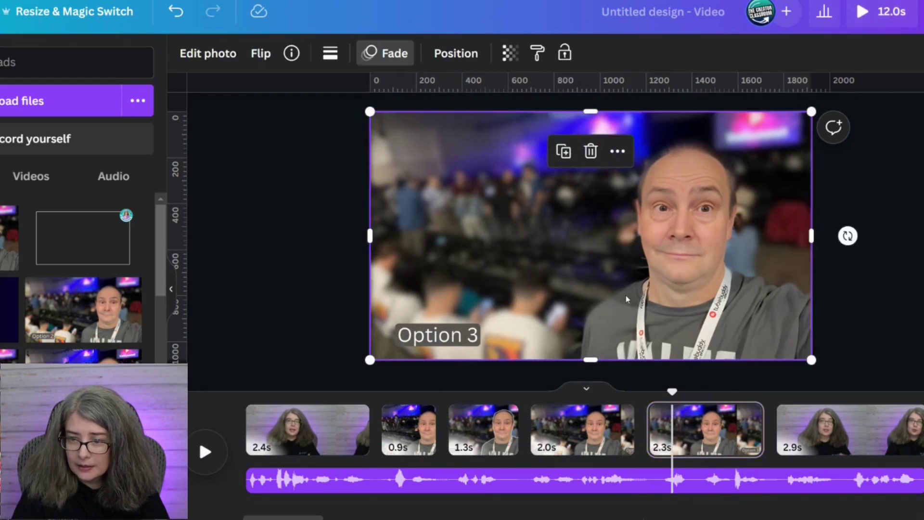
pyautogui.rightClick(627, 300)
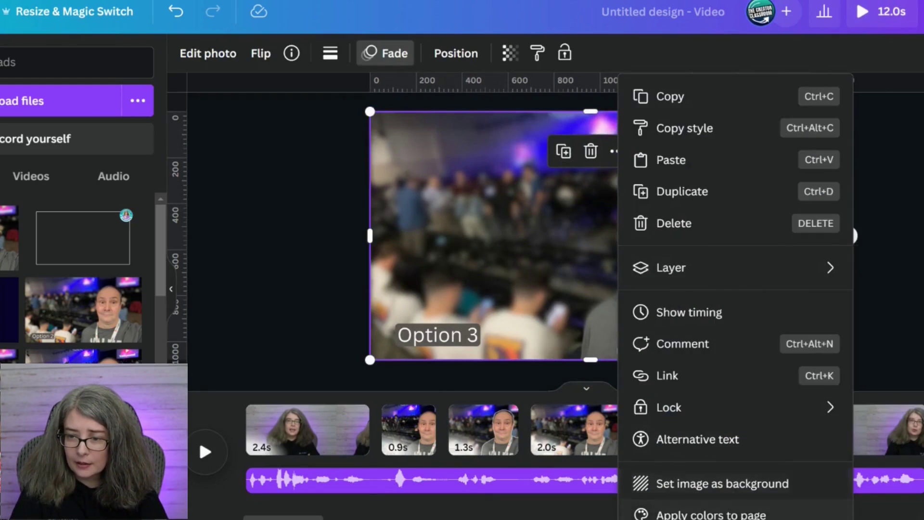
pyautogui.click(693, 313)
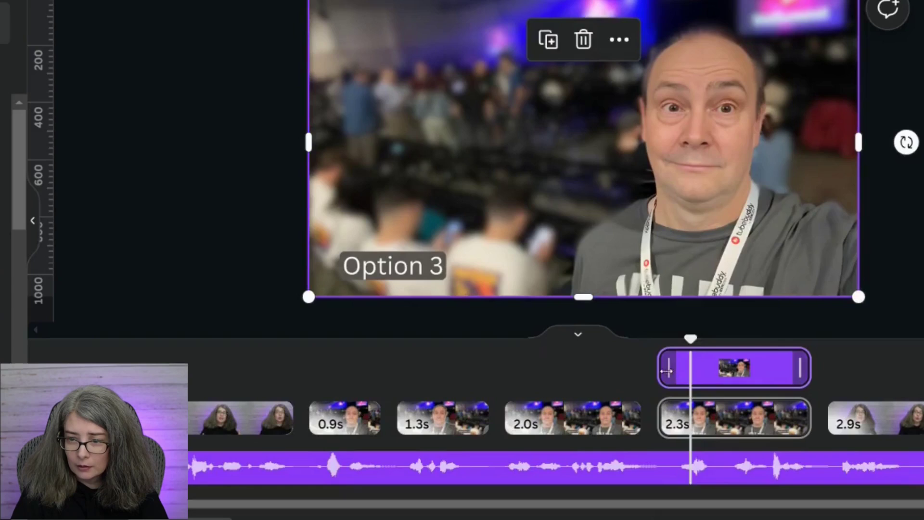
pyautogui.moveTo(652, 403); pyautogui.dragTo(684, 403)
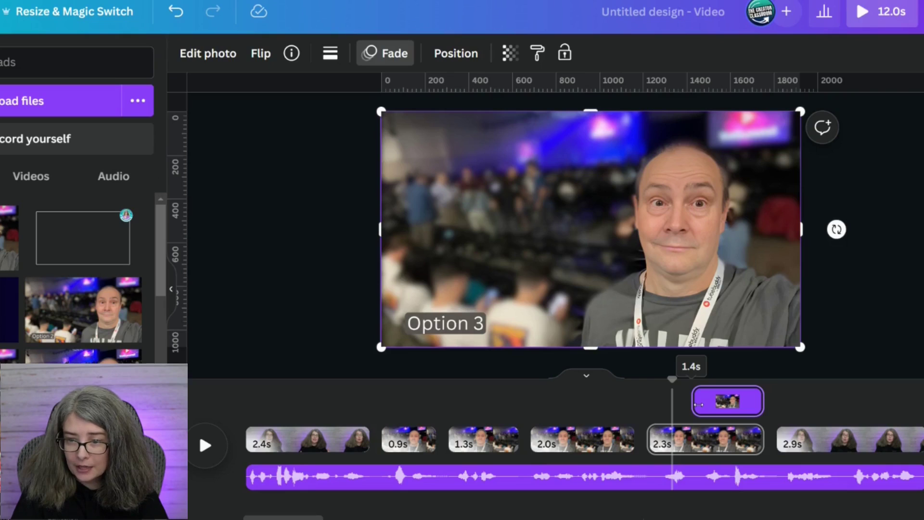
pyautogui.moveTo(694, 404); pyautogui.dragTo(694, 404)
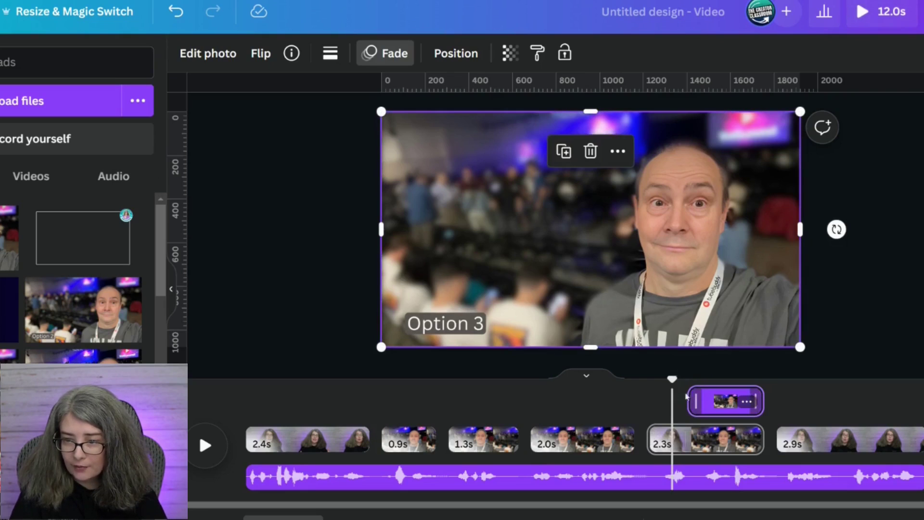
# - Play the edited video and check the Fade exit at the end of the 2.3-second page
pyautogui.click(198, 432)
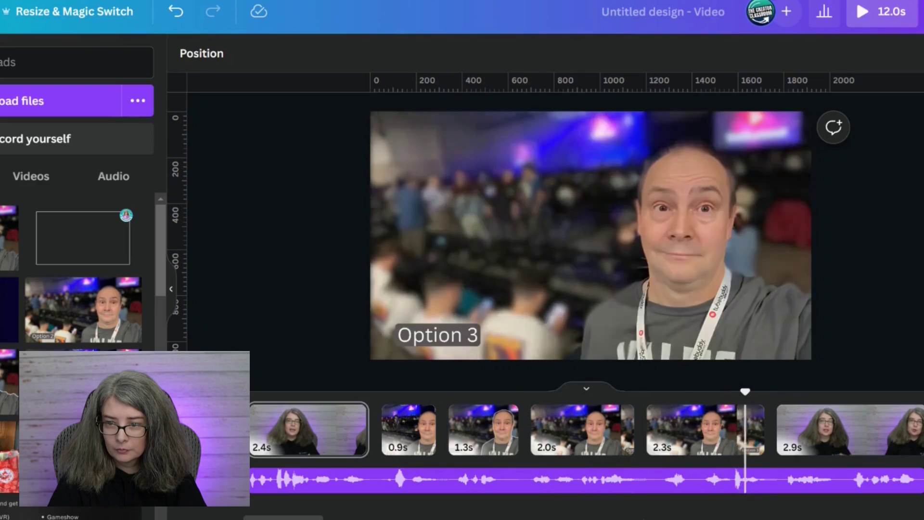
pyautogui.click(747, 436)
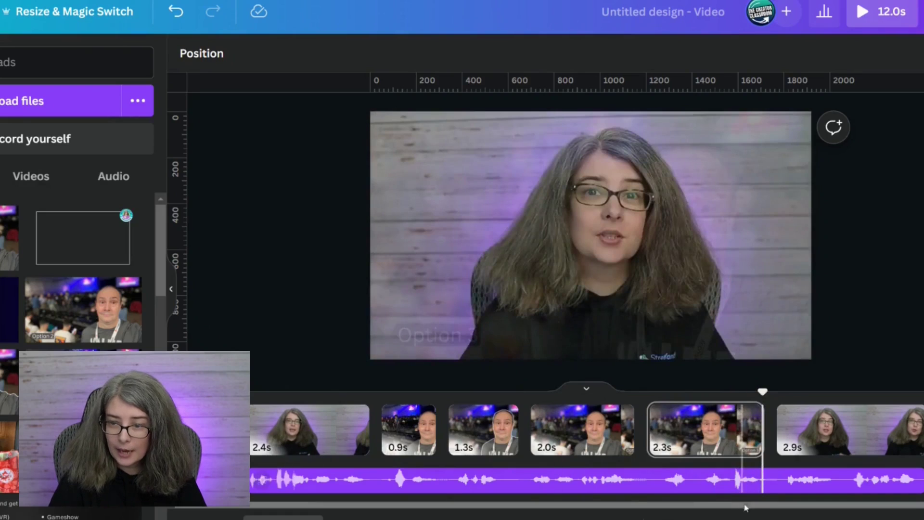
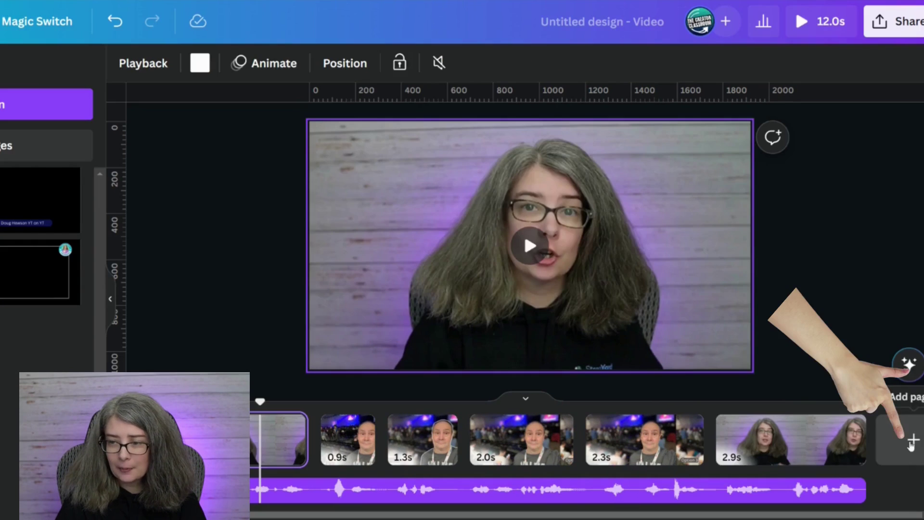
# - Add a page at the video's end, apply the dark blue gradient page from "2024 static branding" and open its background colour options
pyautogui.click(923, 440)
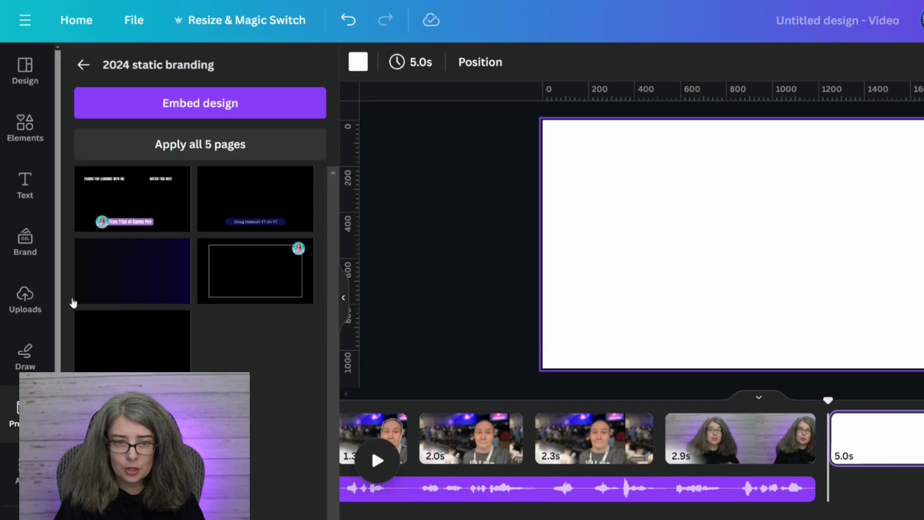
pyautogui.click(153, 278)
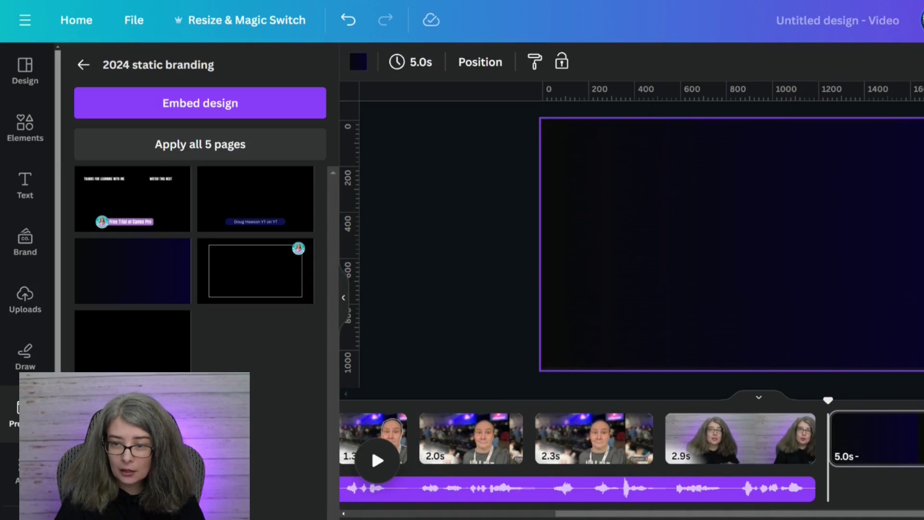
pyautogui.hscroll(-5, 733, 447)
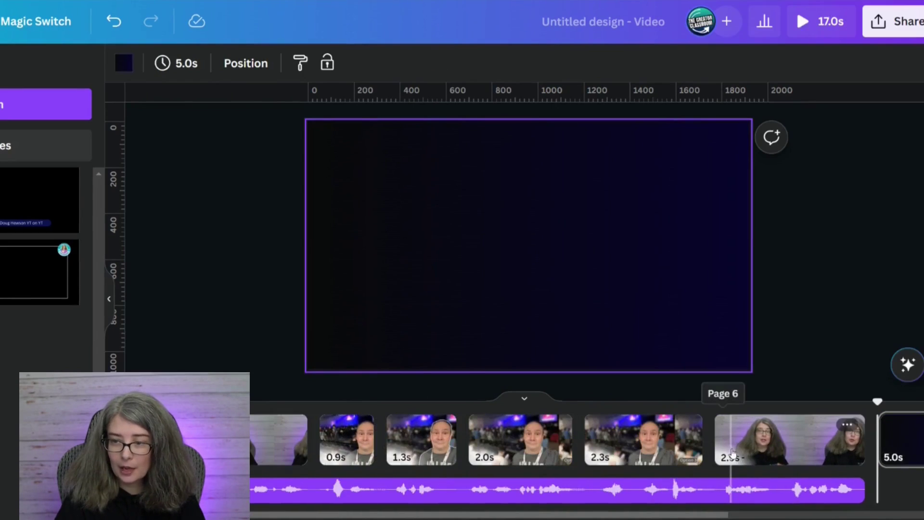
pyautogui.hscroll(4, 896, 438)
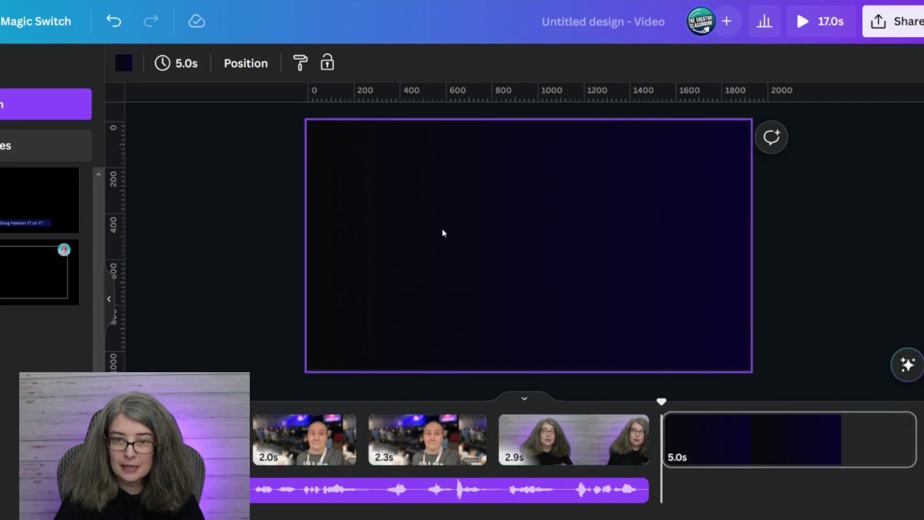
pyautogui.click(119, 70)
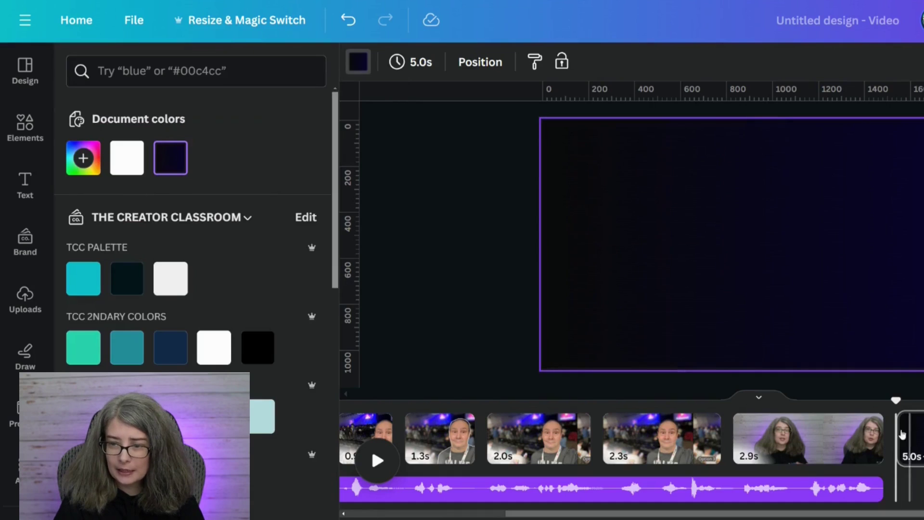
# - Shrink the talking-head video on the first, 2.4-second page and centre it so the page background shows around it
pyautogui.moveTo(809, 439); pyautogui.dragTo(371, 448)
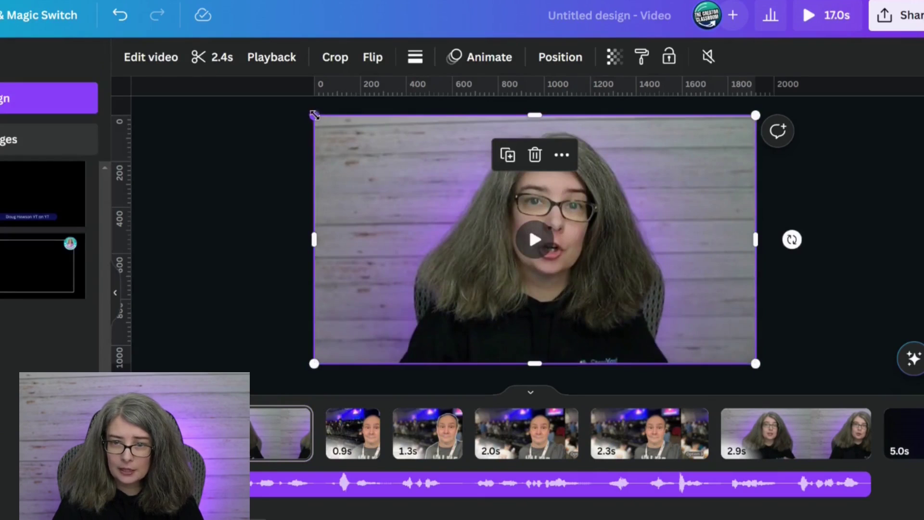
pyautogui.moveTo(314, 115); pyautogui.dragTo(393, 160)
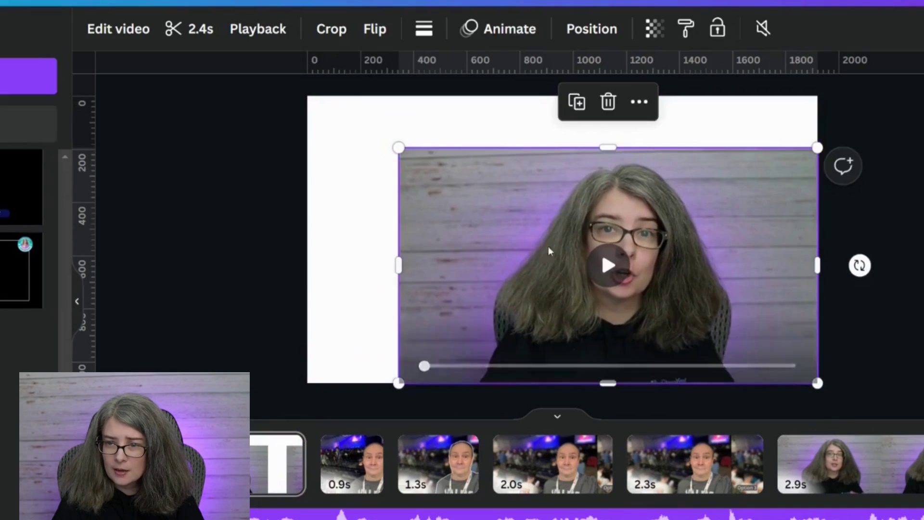
pyautogui.moveTo(548, 250); pyautogui.dragTo(613, 242)
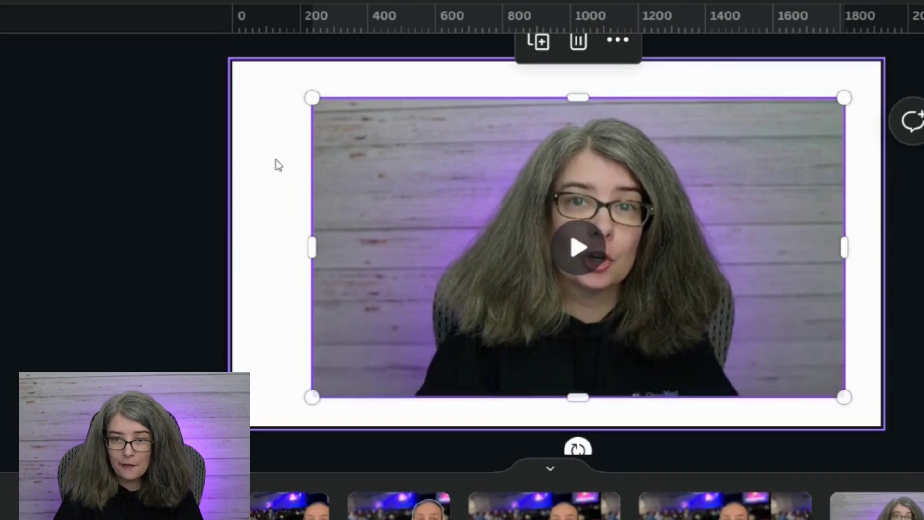
# - Apply the dark blue gradient from the document colours as the first page's background
pyautogui.click(260, 122)
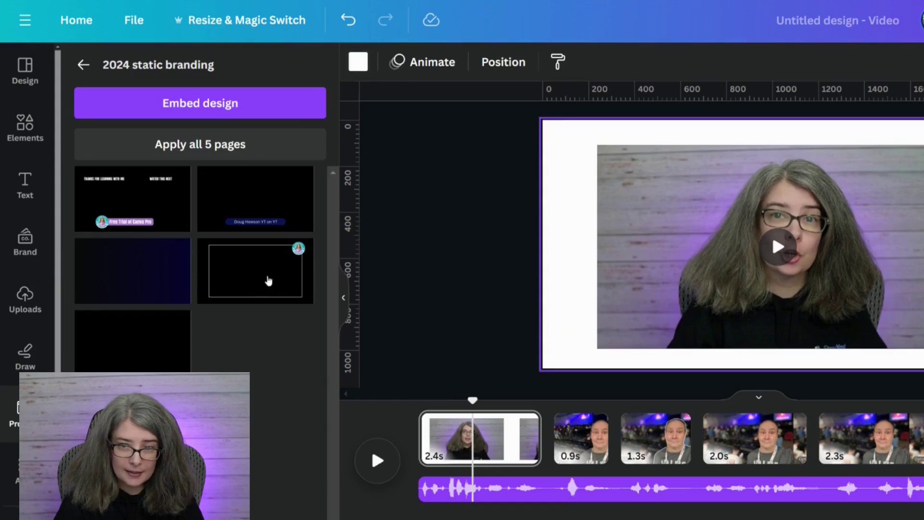
pyautogui.click(358, 67)
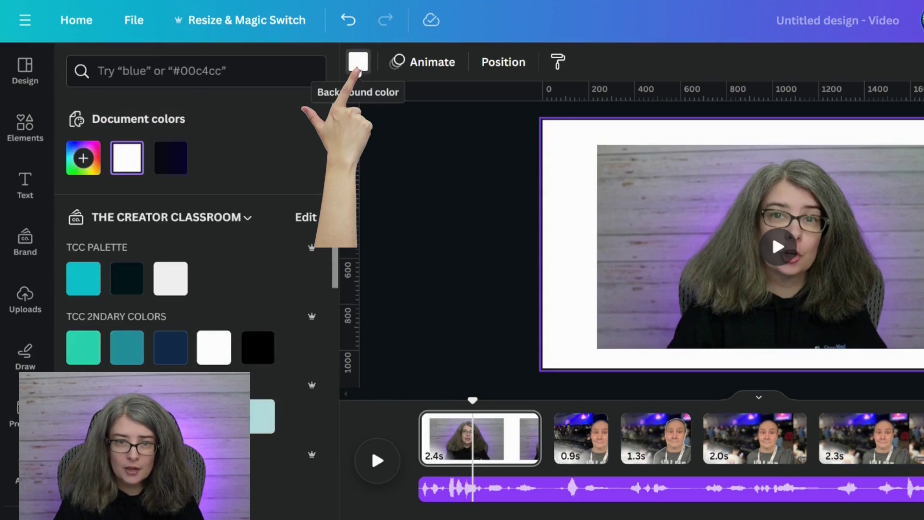
pyautogui.click(170, 158)
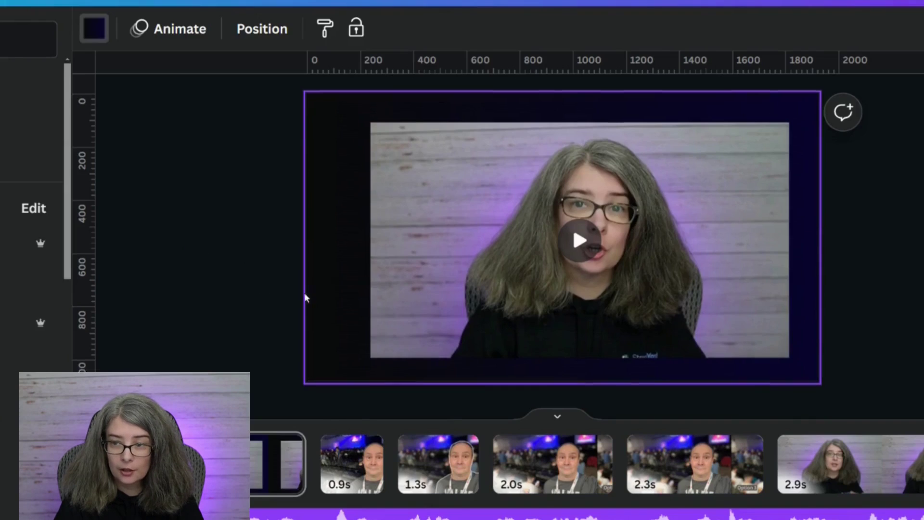
# - Align the shrunken video to the centre and middle of the first page
pyautogui.click(722, 216)
pyautogui.click(788, 62)
pyautogui.click(244, 234)
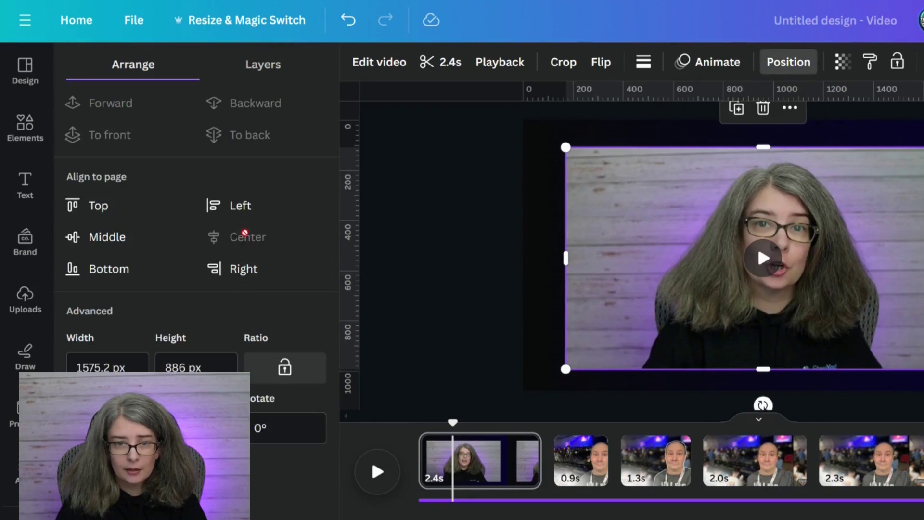
pyautogui.click(112, 250)
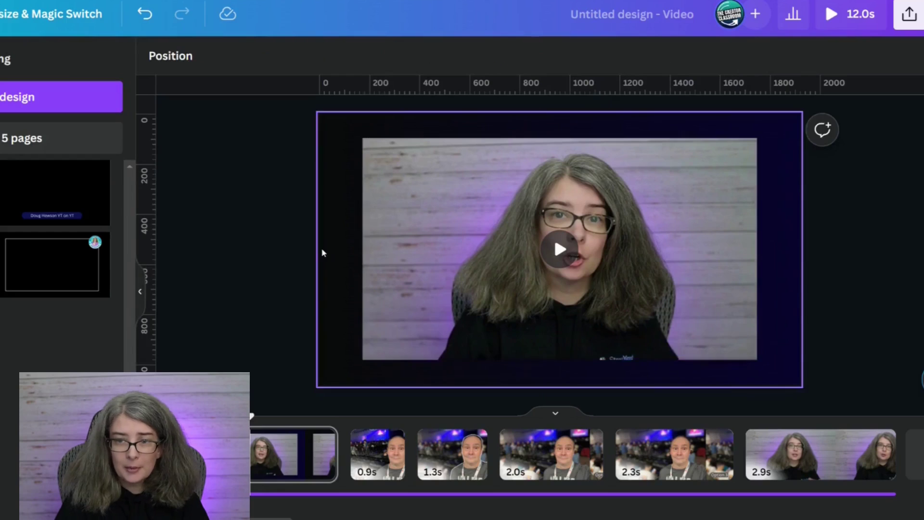
# - Enlarge the video to 1728 × 972 px from the page's top-left corner and align it to the page's centre and middle
pyautogui.click(271, 342)
pyautogui.click(439, 264)
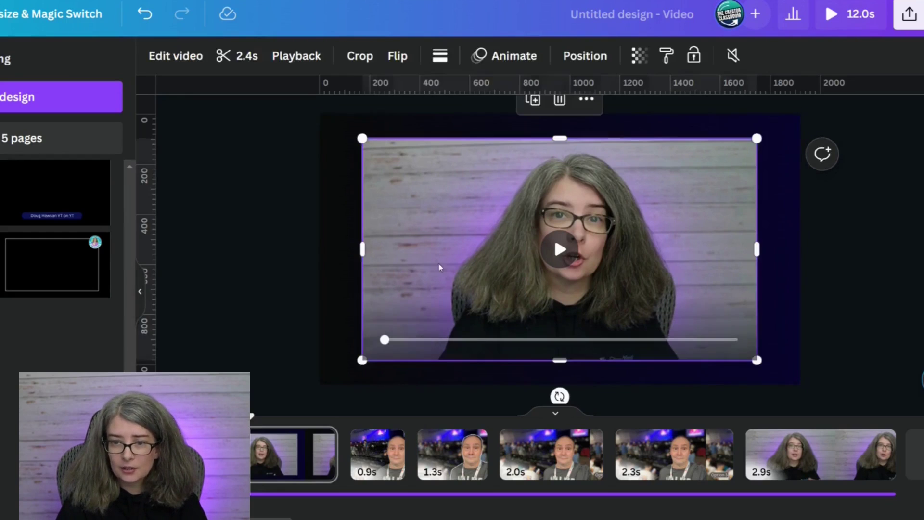
pyautogui.moveTo(534, 218); pyautogui.dragTo(492, 193)
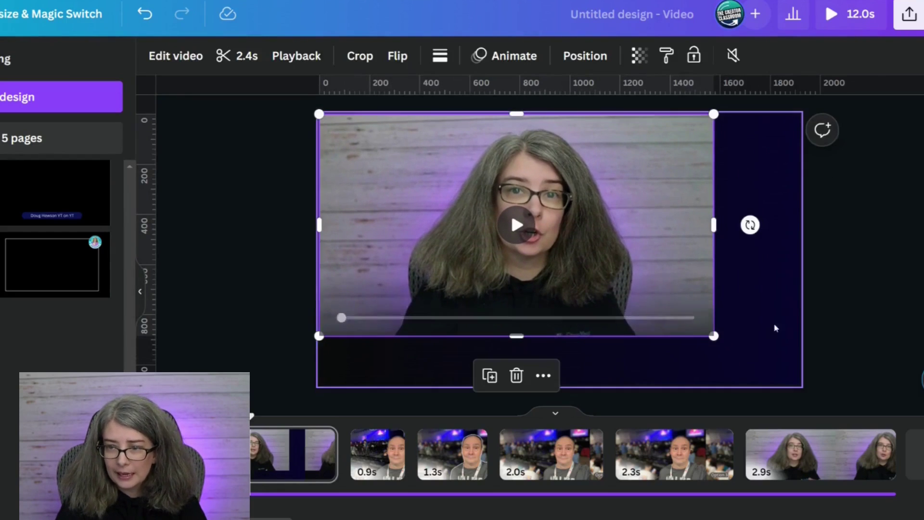
pyautogui.moveTo(714, 336); pyautogui.dragTo(749, 374)
pyautogui.click(799, 59)
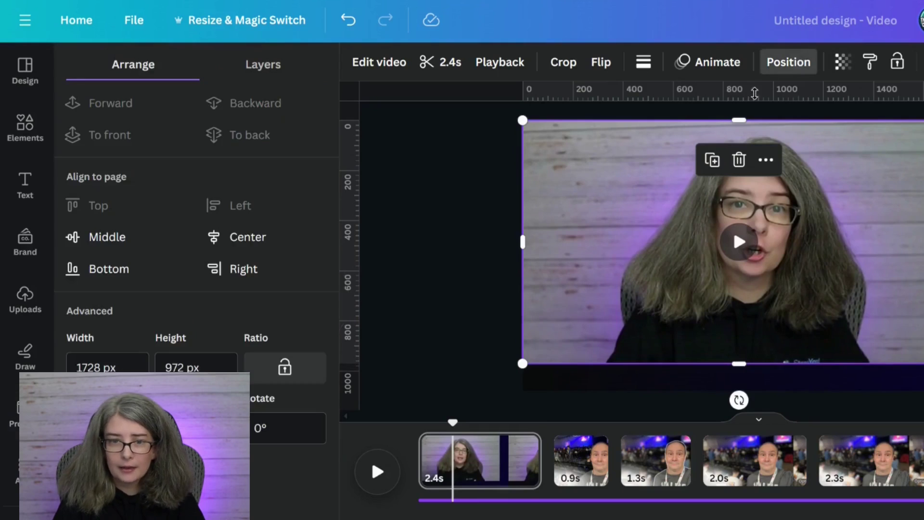
pyautogui.click(259, 244)
pyautogui.click(113, 237)
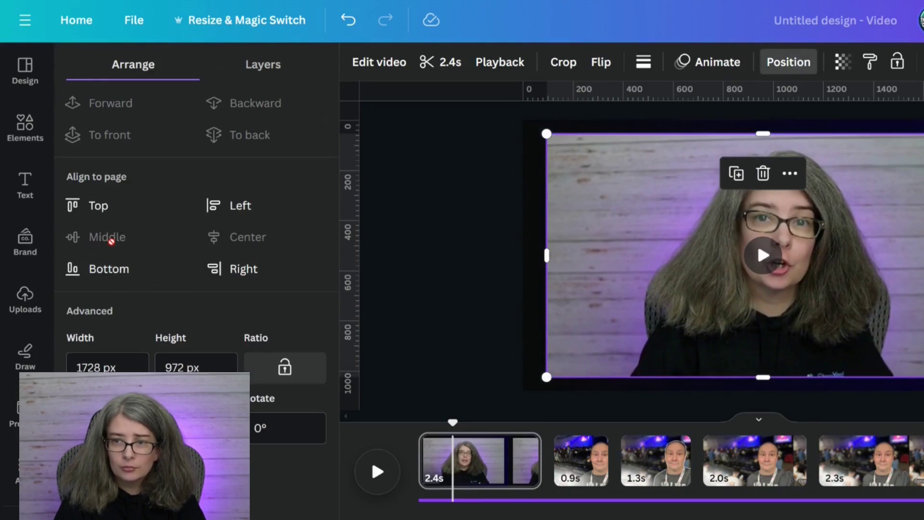
# - Add a square shape to the first page and give it a solid border with a weight of 20
pyautogui.click(471, 265)
pyautogui.press('r')
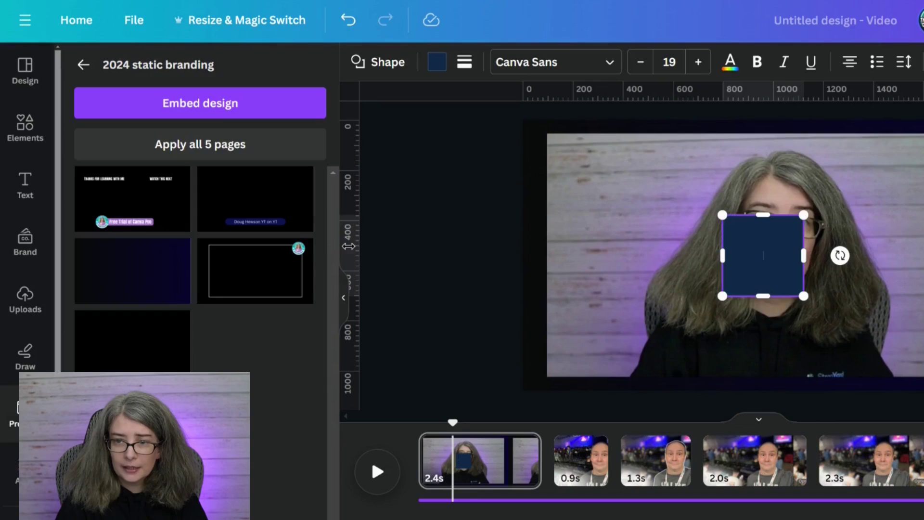
pyautogui.click(20, 135)
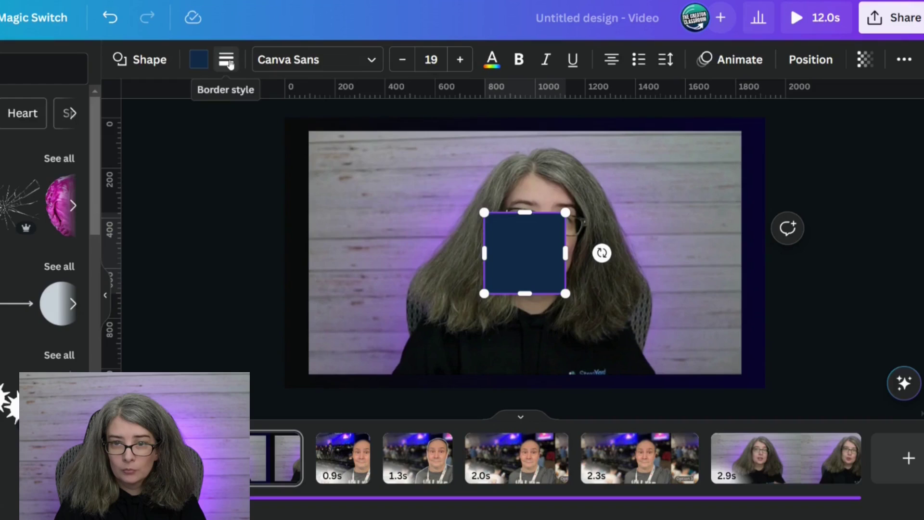
pyautogui.click(466, 63)
pyautogui.moveTo(225, 161); pyautogui.dragTo(269, 165)
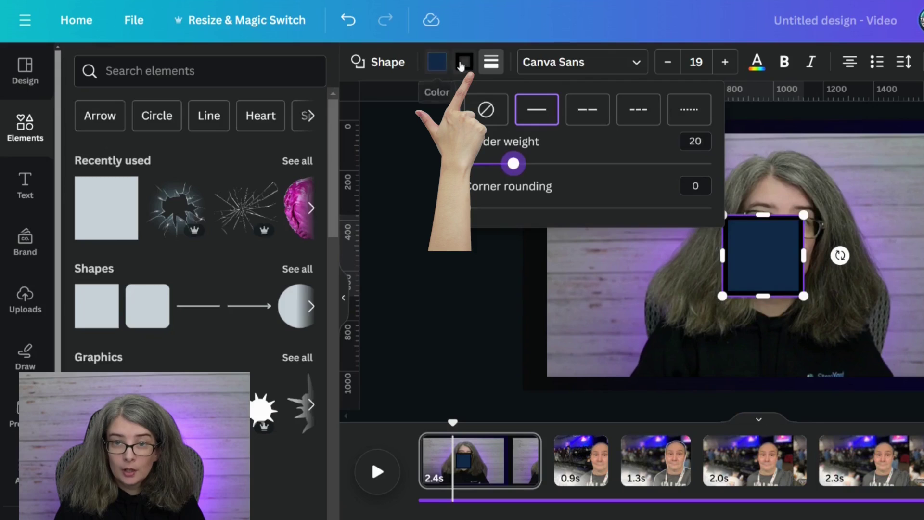
# - Make the square's border white and set its fill to no colour
pyautogui.click(226, 59)
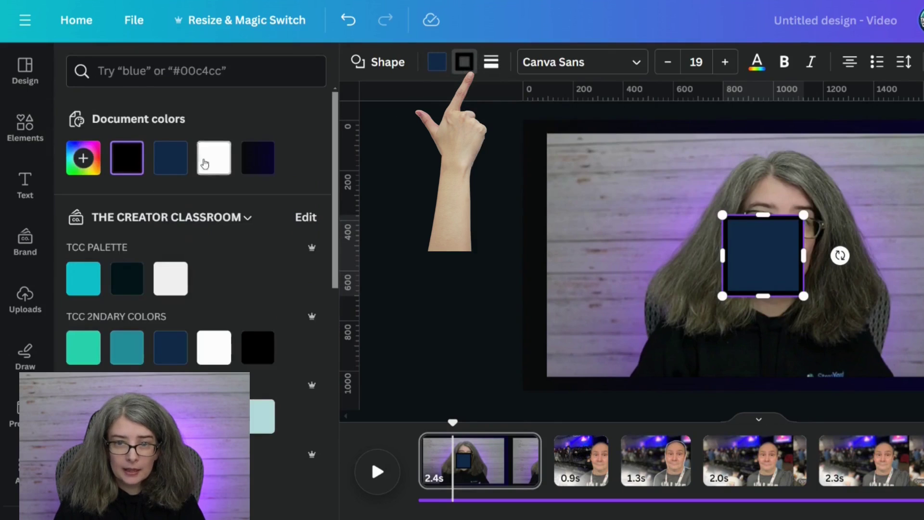
pyautogui.click(205, 164)
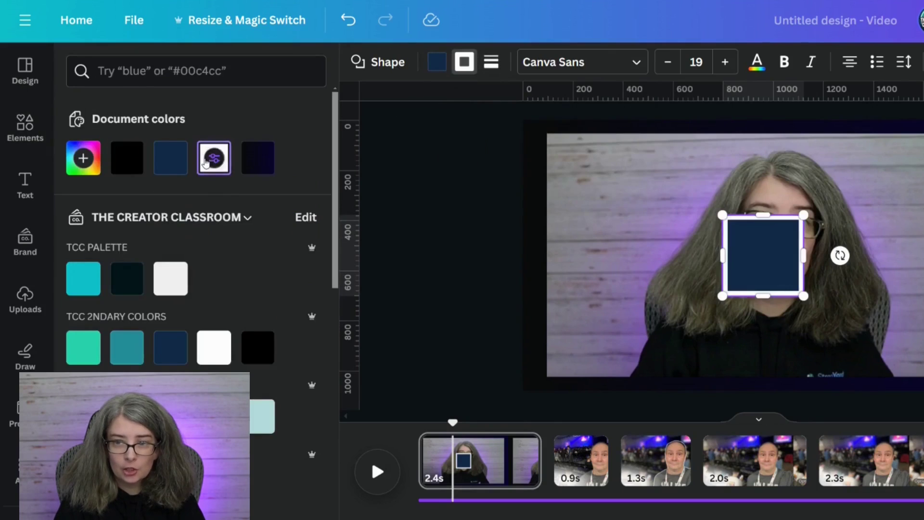
pyautogui.click(439, 63)
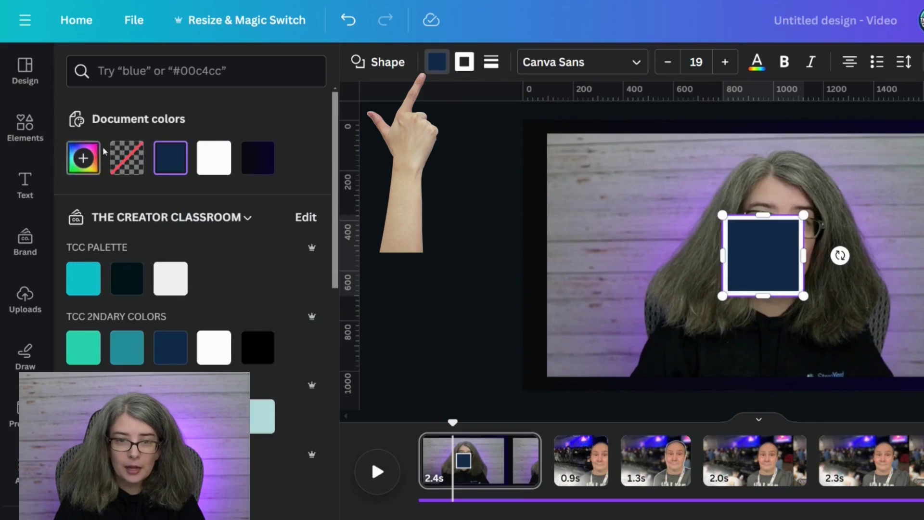
pyautogui.click(134, 166)
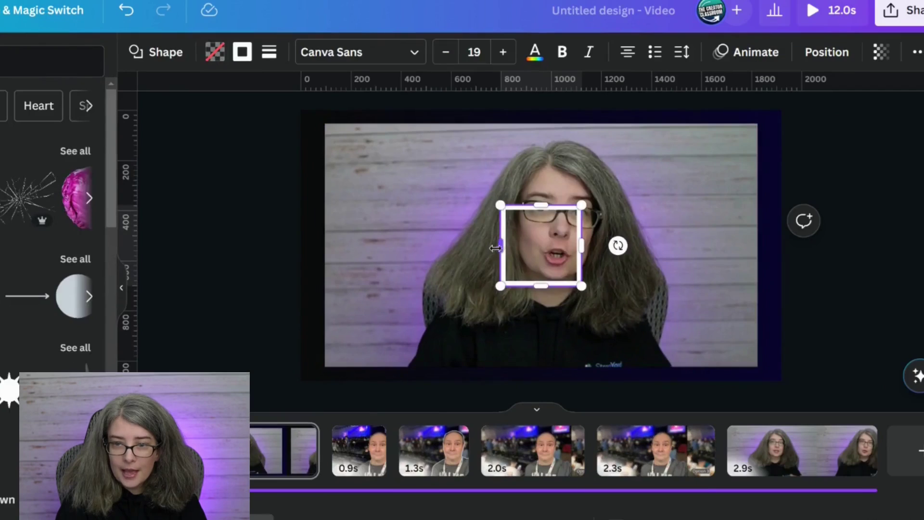
# - Stretch the hollow white square on all four sides so it frames the video's edges exactly
pyautogui.moveTo(723, 256); pyautogui.dragTo(550, 249)
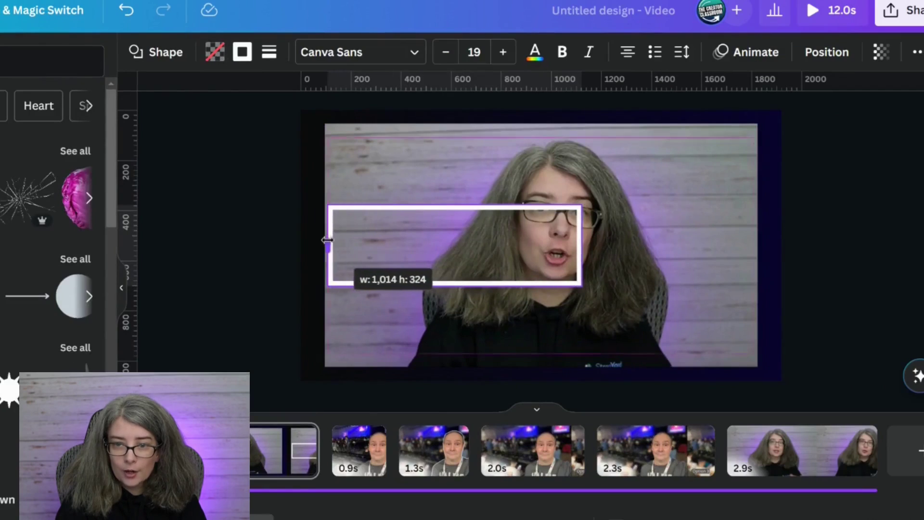
pyautogui.moveTo(327, 240); pyautogui.dragTo(324, 240)
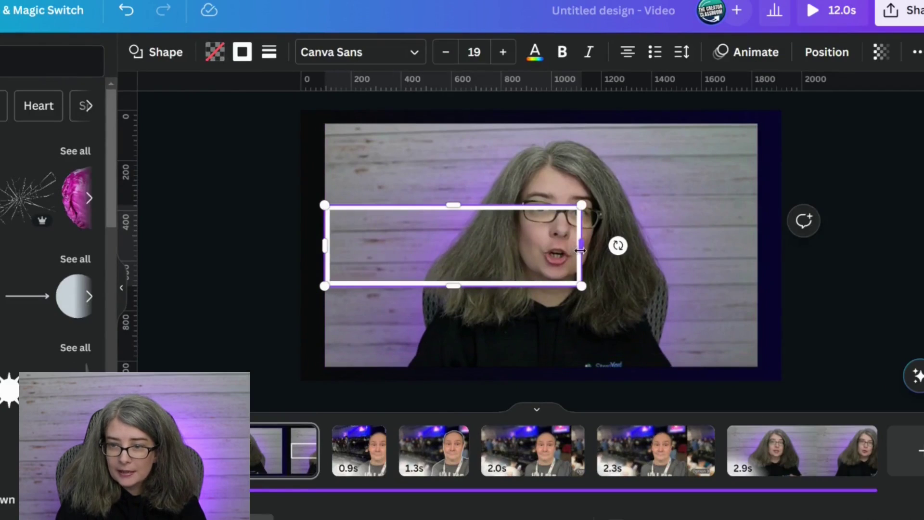
pyautogui.moveTo(581, 250); pyautogui.dragTo(758, 249)
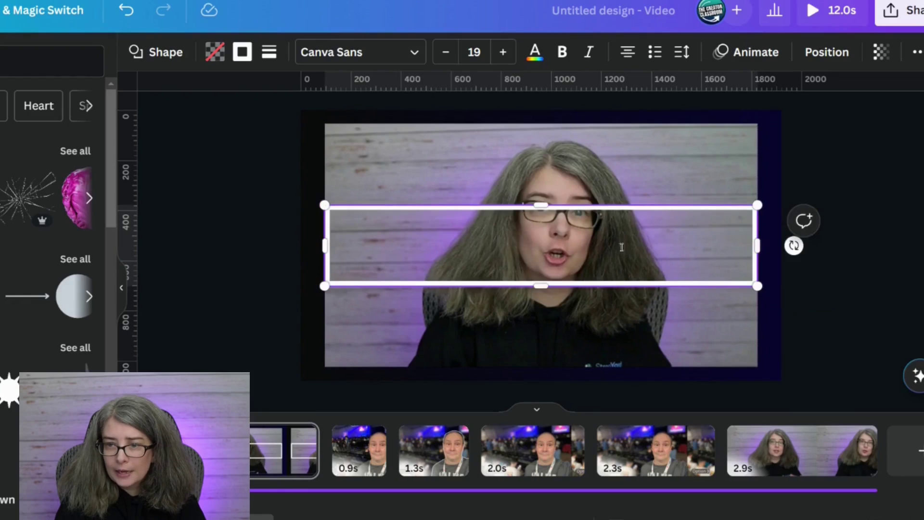
pyautogui.moveTo(539, 208); pyautogui.dragTo(540, 124)
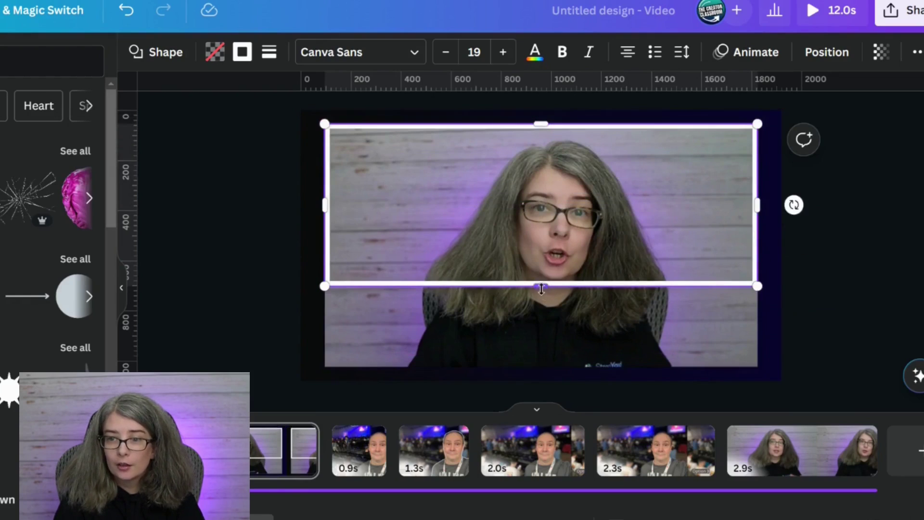
pyautogui.moveTo(541, 288); pyautogui.dragTo(541, 367)
pyautogui.click(316, 312)
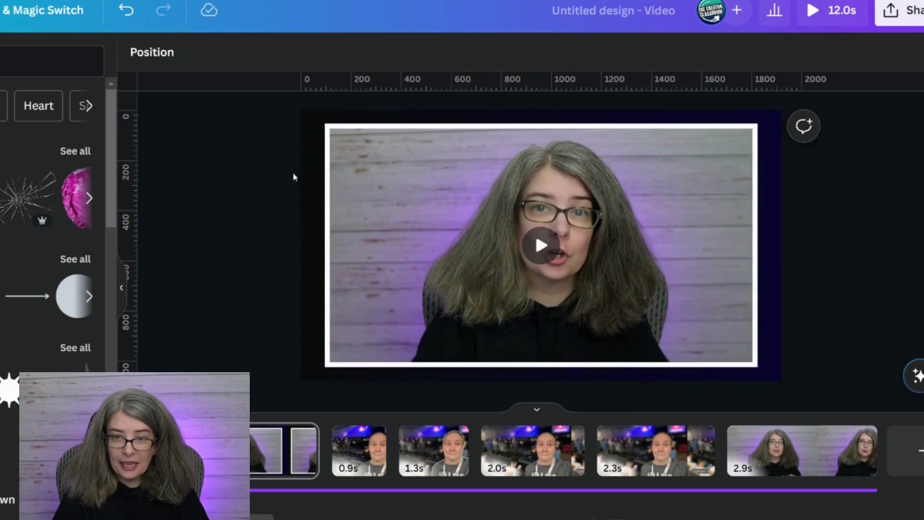
# - Add the Community Canvassador logo from the brand kit, shrink it and place it over the frame's top-right corner
pyautogui.click(310, 149)
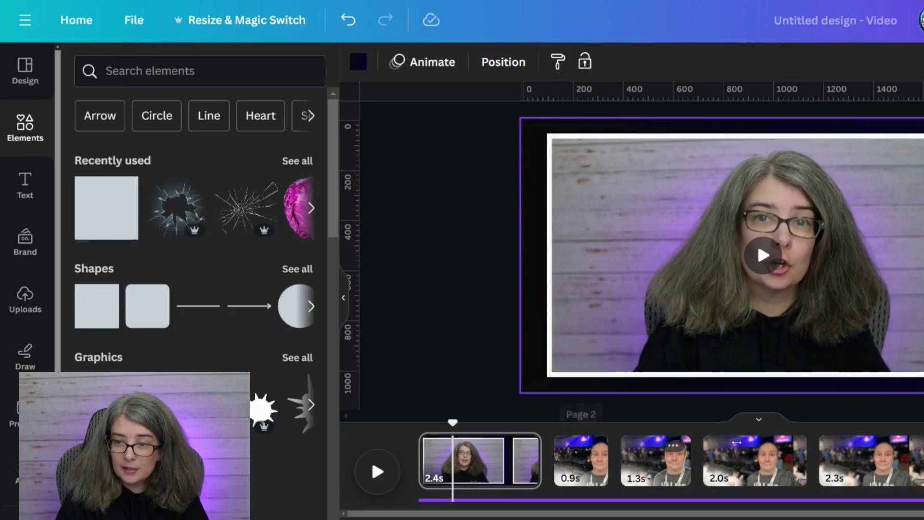
pyautogui.click(27, 243)
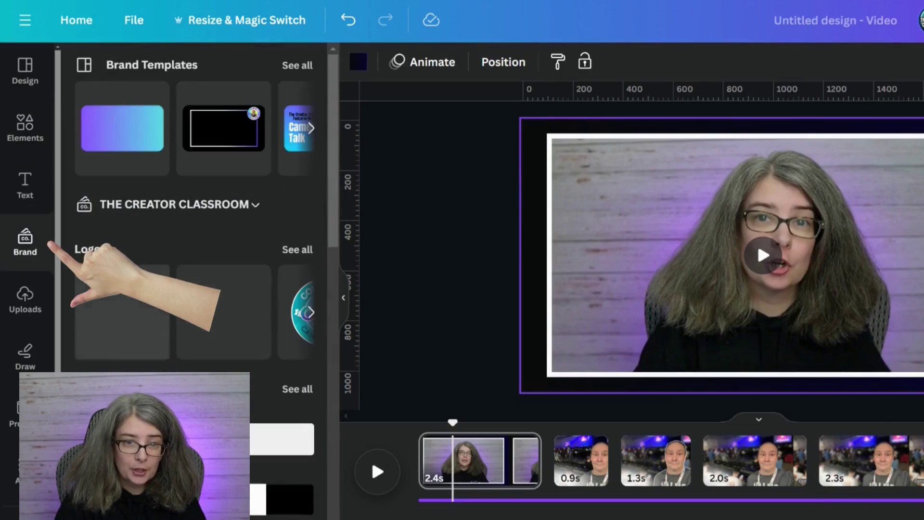
pyautogui.click(105, 332)
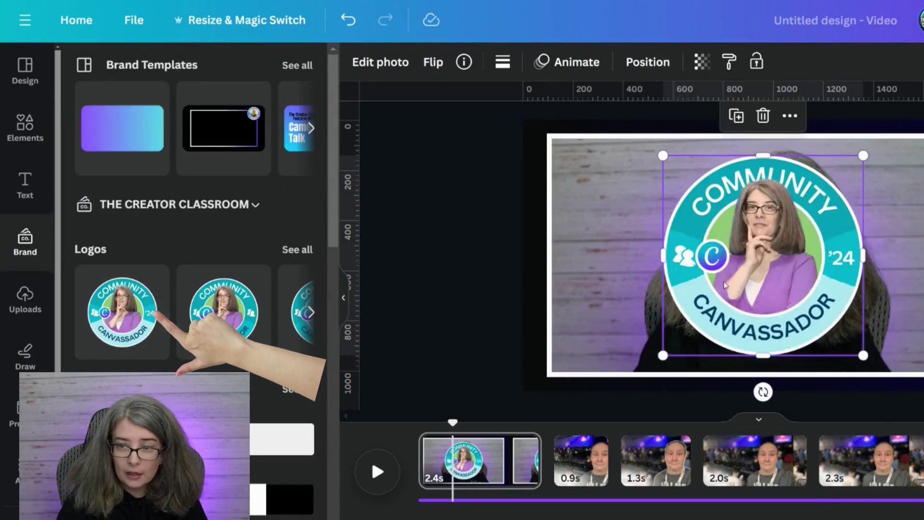
pyautogui.moveTo(863, 155); pyautogui.dragTo(733, 281)
pyautogui.moveTo(510, 271); pyautogui.dragTo(510, 272)
pyautogui.moveTo(463, 312); pyautogui.dragTo(714, 159)
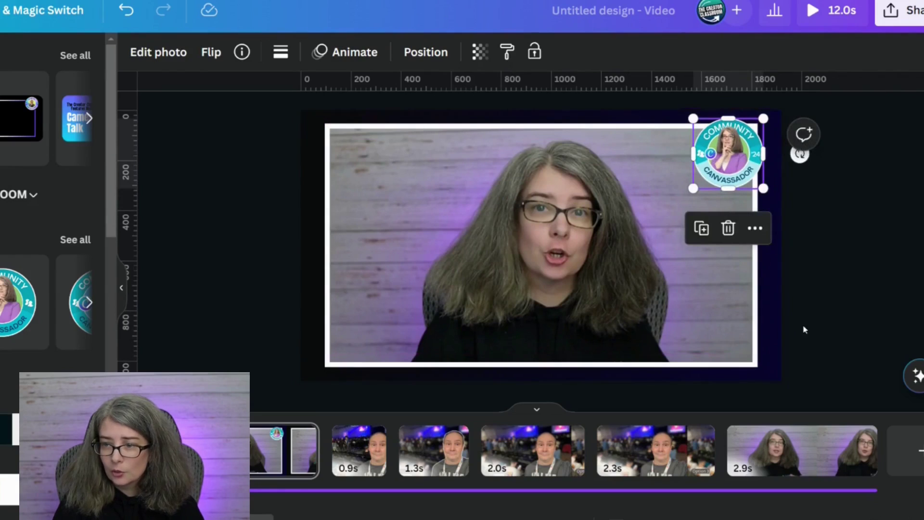
# - Select the video together with its white frame, shrink both and reposition them around the page's centre
pyautogui.click(783, 324)
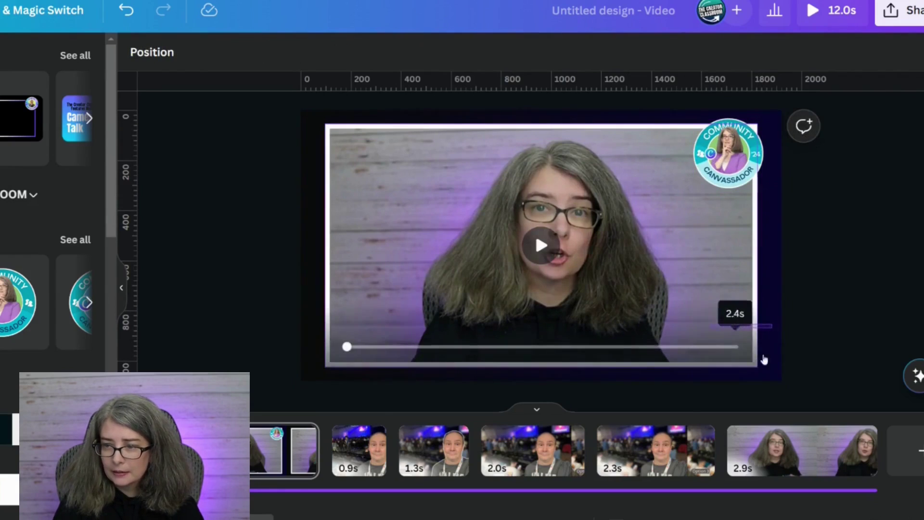
pyautogui.click(330, 270)
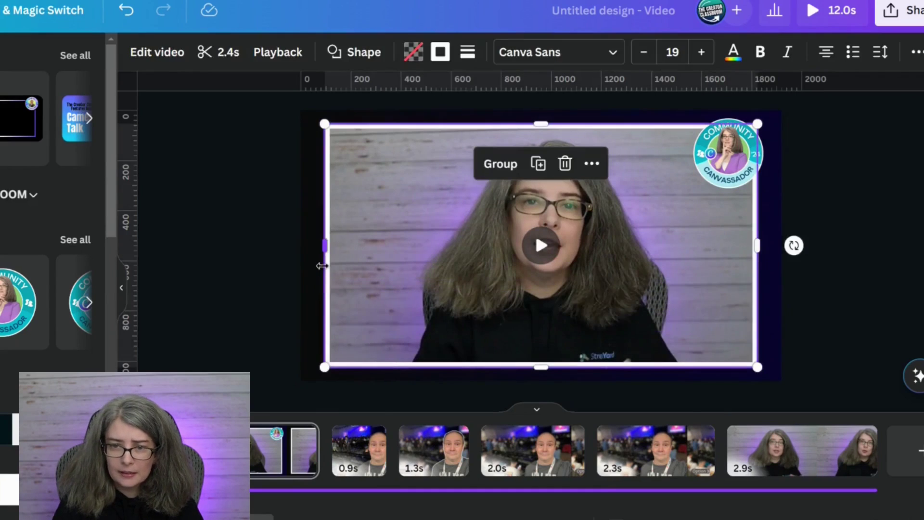
pyautogui.moveTo(326, 367); pyautogui.dragTo(338, 356)
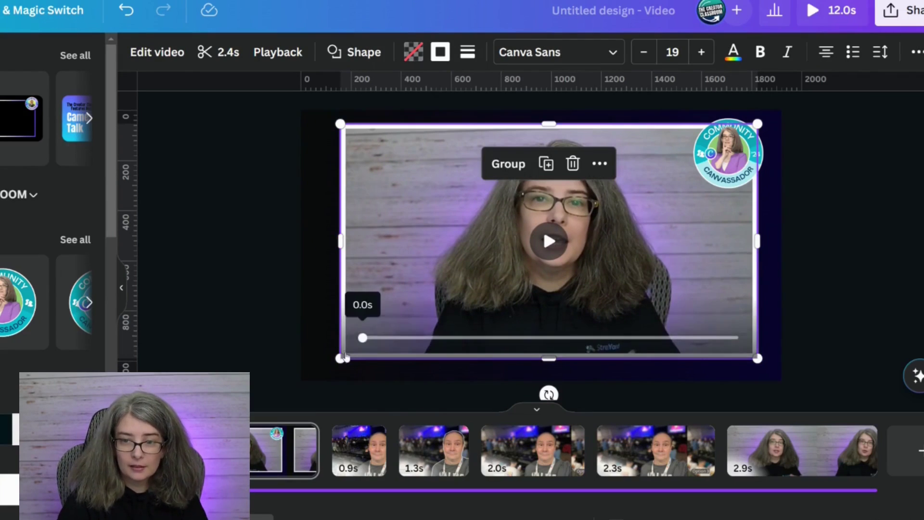
pyautogui.moveTo(341, 359); pyautogui.dragTo(370, 341)
pyautogui.moveTo(460, 253); pyautogui.dragTo(439, 271)
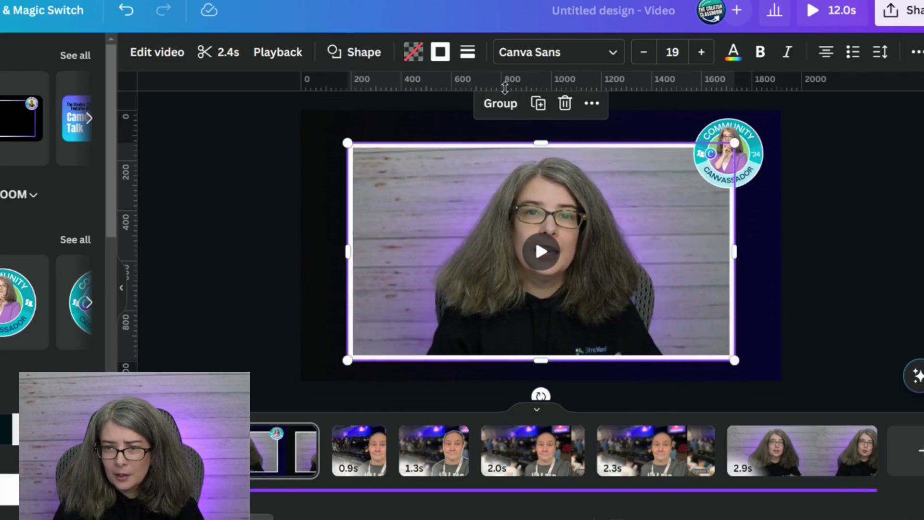
# - Group the video with its white frame and align the group to the middle of the page
pyautogui.click(501, 104)
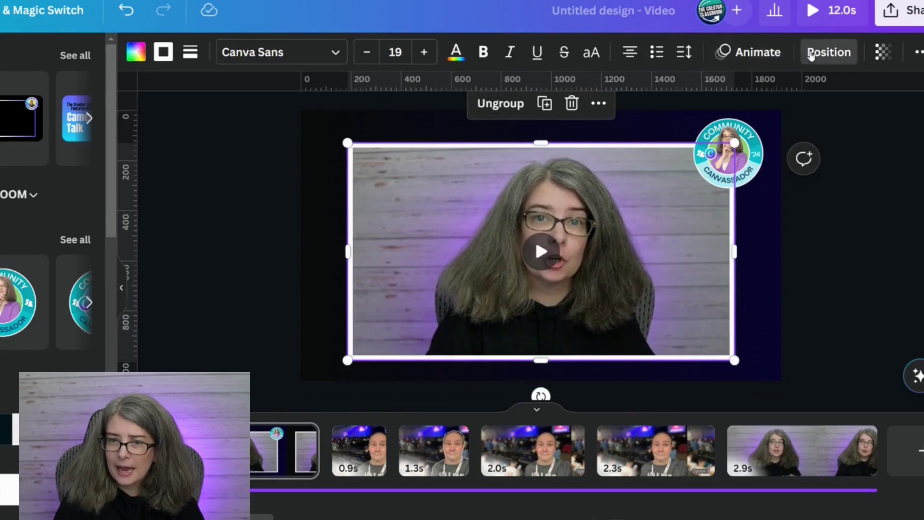
pyautogui.click(828, 52)
pyautogui.click(109, 237)
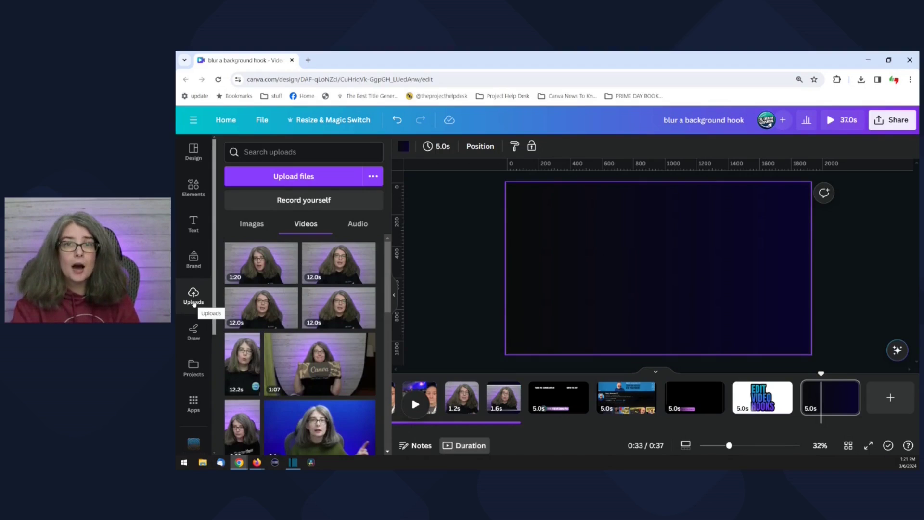
# - Add the uploaded 12-second video to the gradient page and give it a solid white #ffffff border of weight 15 with corner rounding 16
pyautogui.click(309, 302)
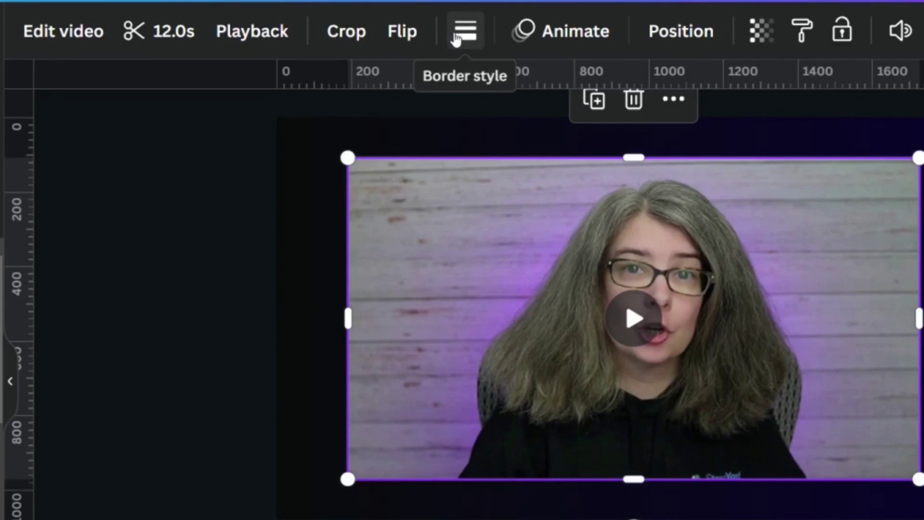
pyautogui.click(456, 39)
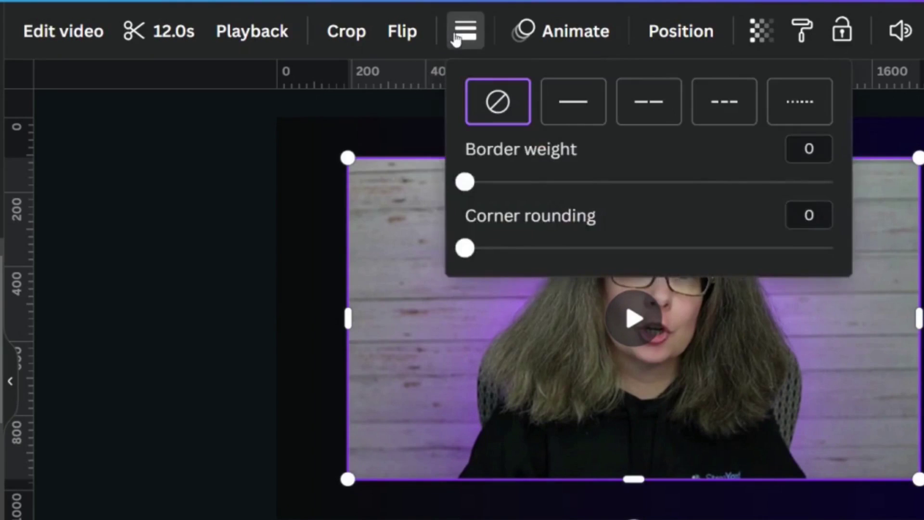
pyautogui.moveTo(465, 182); pyautogui.dragTo(520, 182)
pyautogui.moveTo(465, 248); pyautogui.dragTo(524, 248)
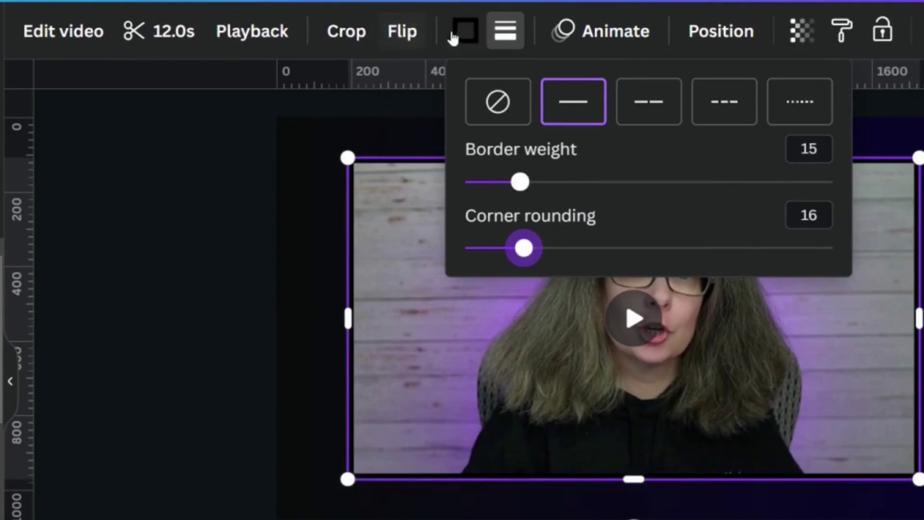
pyautogui.click(464, 30)
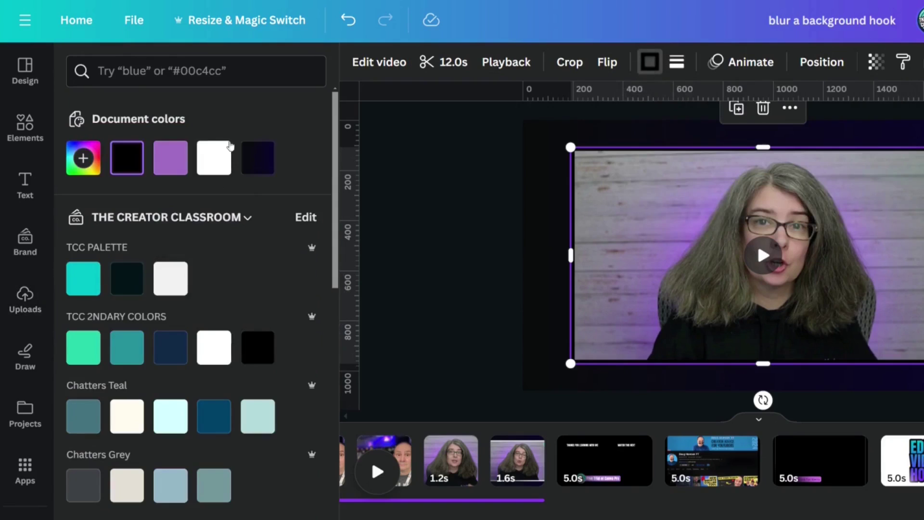
pyautogui.click(214, 157)
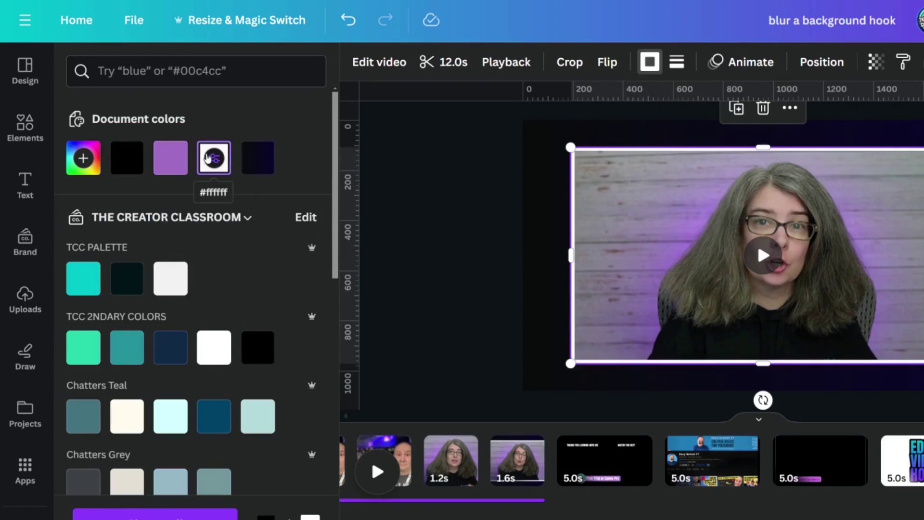
# - Add the Community Canvassador logo from the brand kit and place it over the bordered video's top-right corner
pyautogui.click(25, 243)
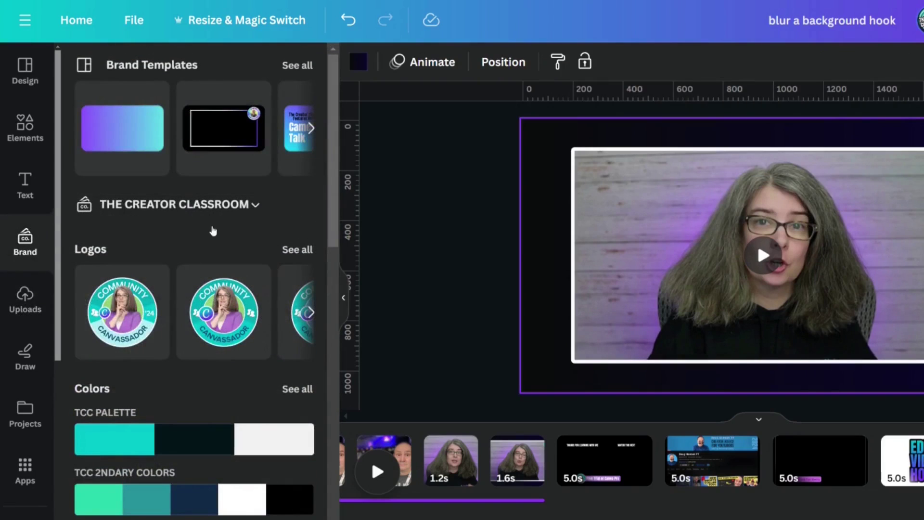
pyautogui.click(94, 295)
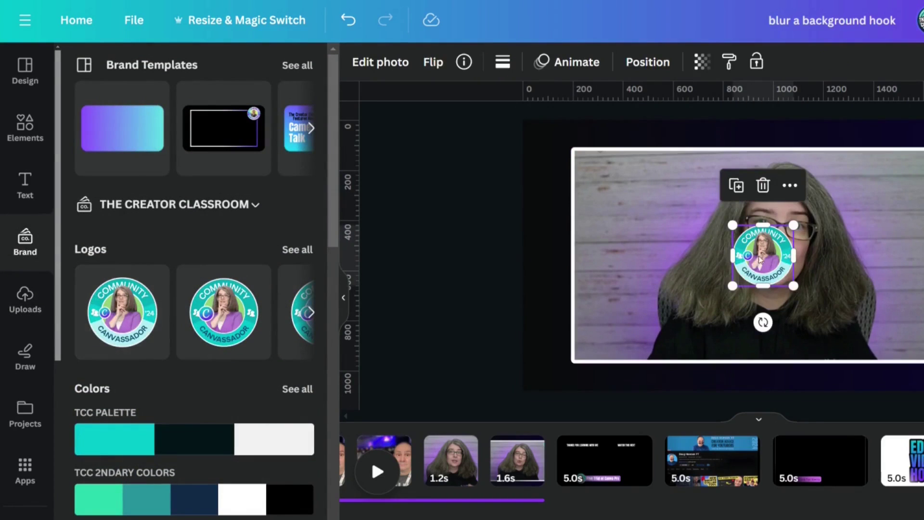
pyautogui.moveTo(760, 260); pyautogui.dragTo(923, 166)
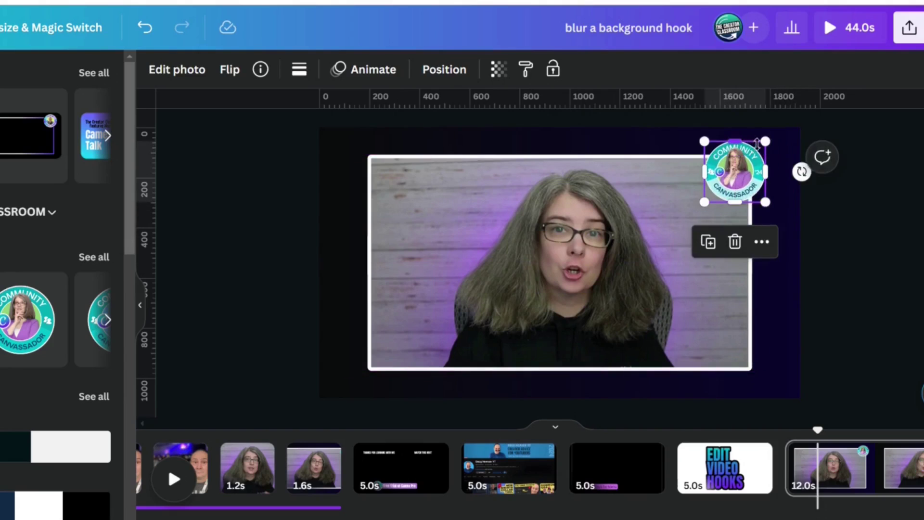
pyautogui.moveTo(758, 143); pyautogui.dragTo(751, 167)
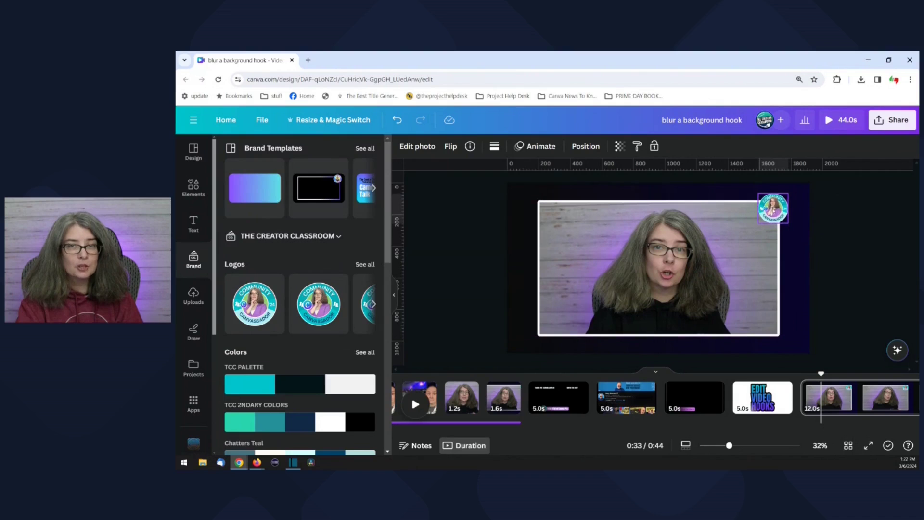
pyautogui.moveTo(770, 218); pyautogui.dragTo(769, 218)
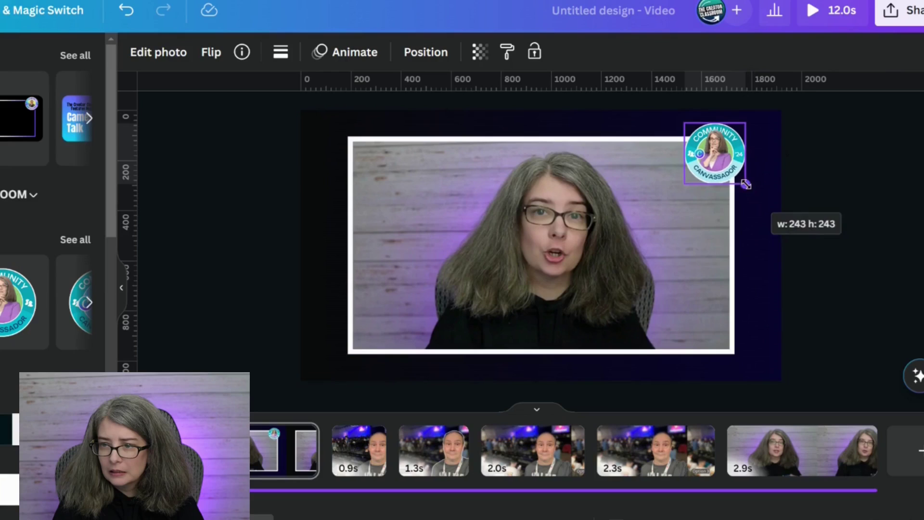
# - Resize the first page's logo to about 243 by 243 and nudge it over the frame's top-right corner
pyautogui.moveTo(743, 182); pyautogui.dragTo(747, 183)
pyautogui.moveTo(710, 153); pyautogui.dragTo(705, 155)
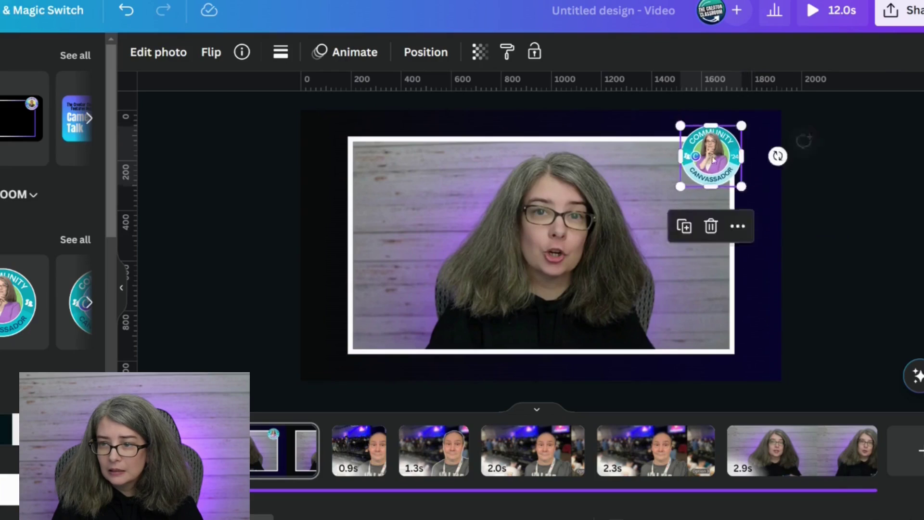
pyautogui.press('Escape')
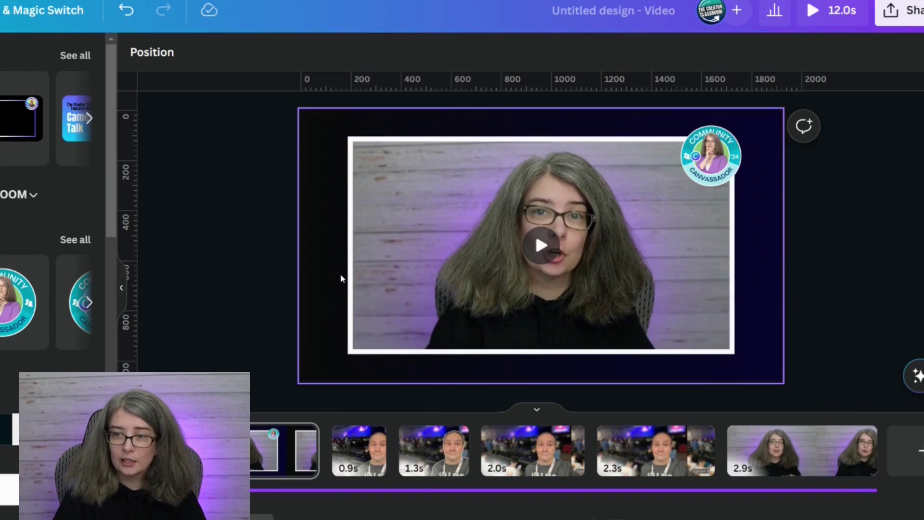
# - Ungroup the video and its white frame on the first page
pyautogui.click(352, 146)
pyautogui.click(536, 103)
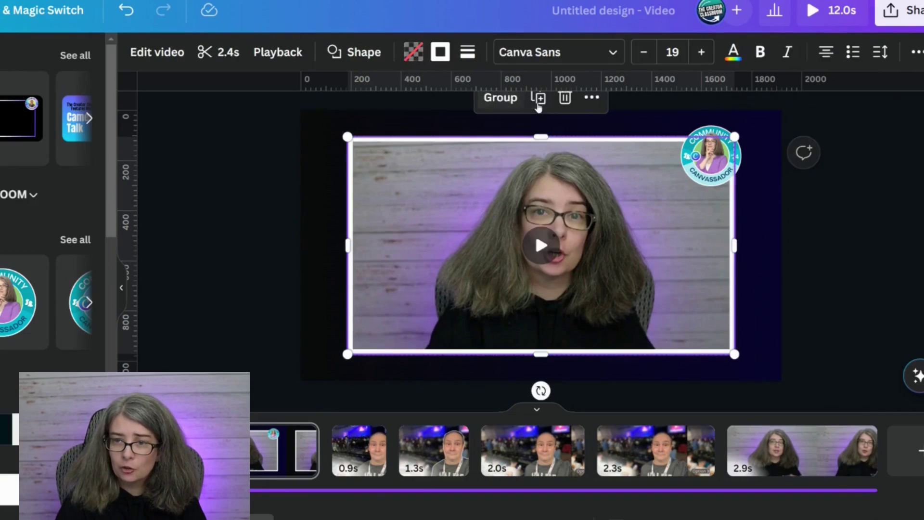
pyautogui.click(215, 167)
# - Copy the white frame together with the logo and paste both onto the last 2.9-second video page
pyautogui.click(404, 196)
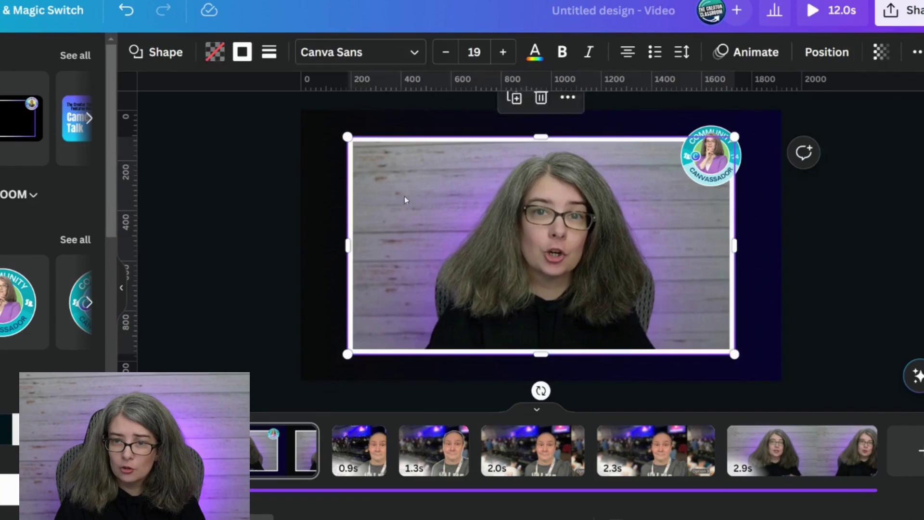
pyautogui.keyDown('shift'); pyautogui.click(712, 156); pyautogui.keyUp('shift')
pyautogui.click(827, 52)
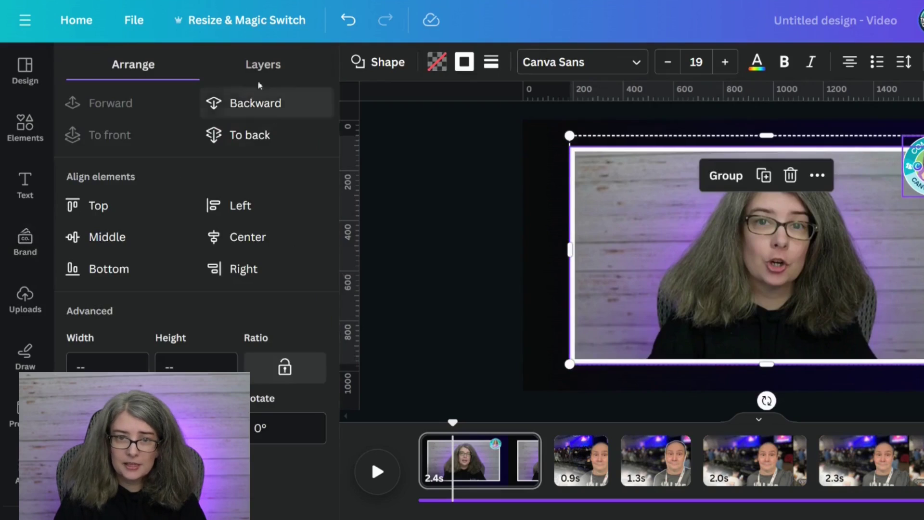
pyautogui.click(251, 67)
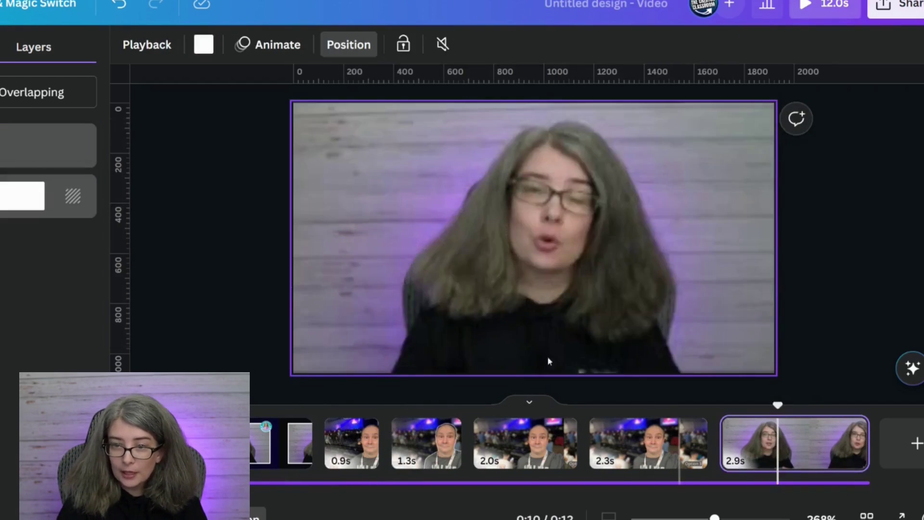
pyautogui.hotkey('ctrl', 'v')
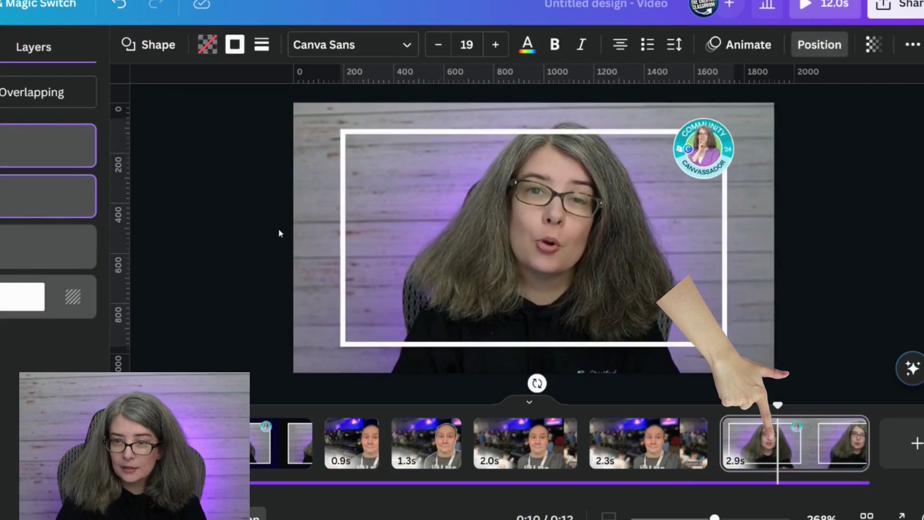
# - Shrink the last page's full-page video from two opposite corners so it fits inside the white frame
pyautogui.click(301, 140)
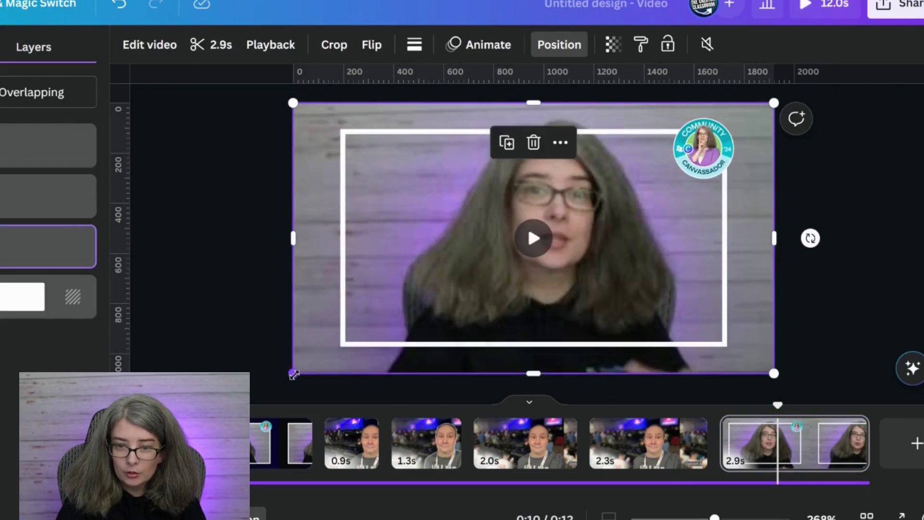
pyautogui.moveTo(293, 374); pyautogui.dragTo(349, 348)
pyautogui.moveTo(776, 104); pyautogui.dragTo(719, 130)
# - Set the last page's background to the black-to-navy gradient from the document colors
pyautogui.click(310, 114)
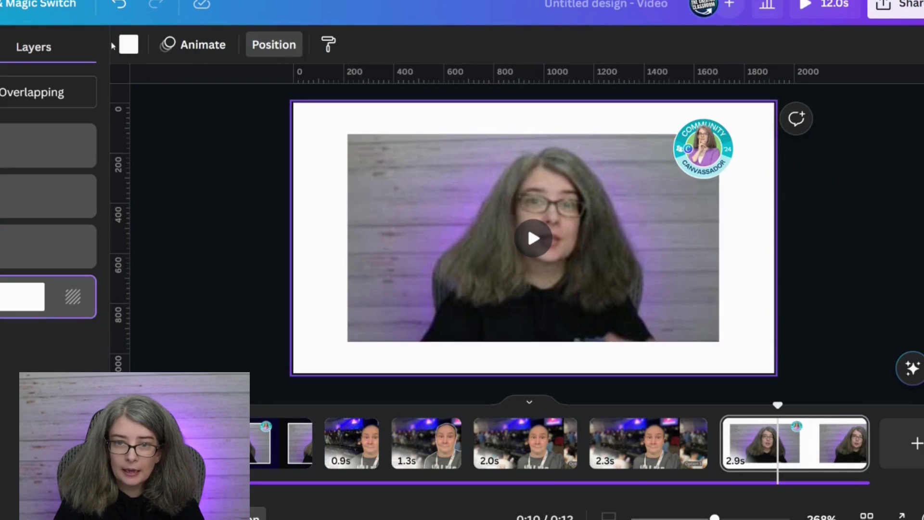
pyautogui.click(128, 47)
pyautogui.click(169, 167)
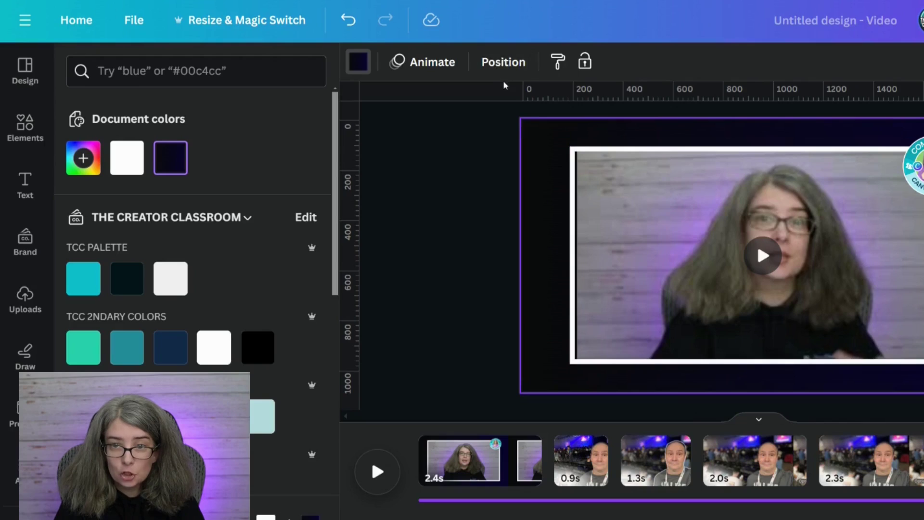
# - Select the video beneath the frame through the layer list and enlarge it at opposite corners to match the white frame's edges
pyautogui.click(504, 63)
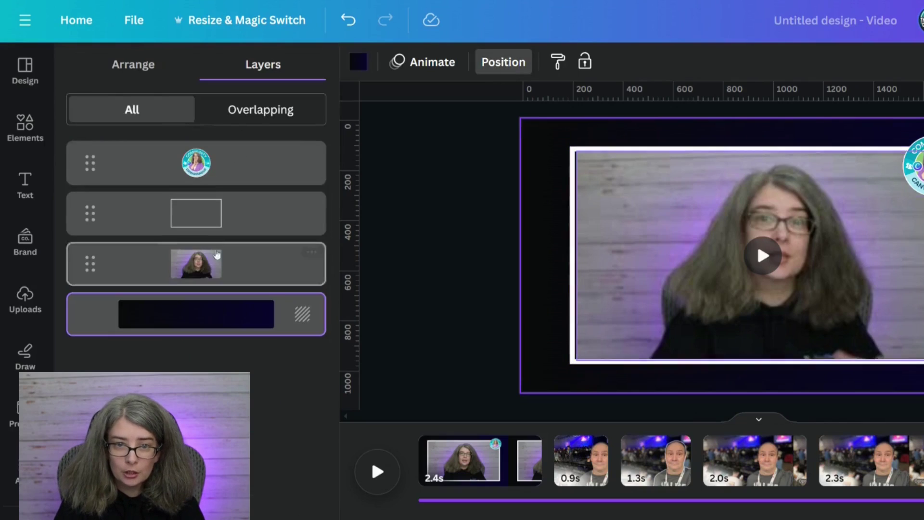
pyautogui.click(229, 260)
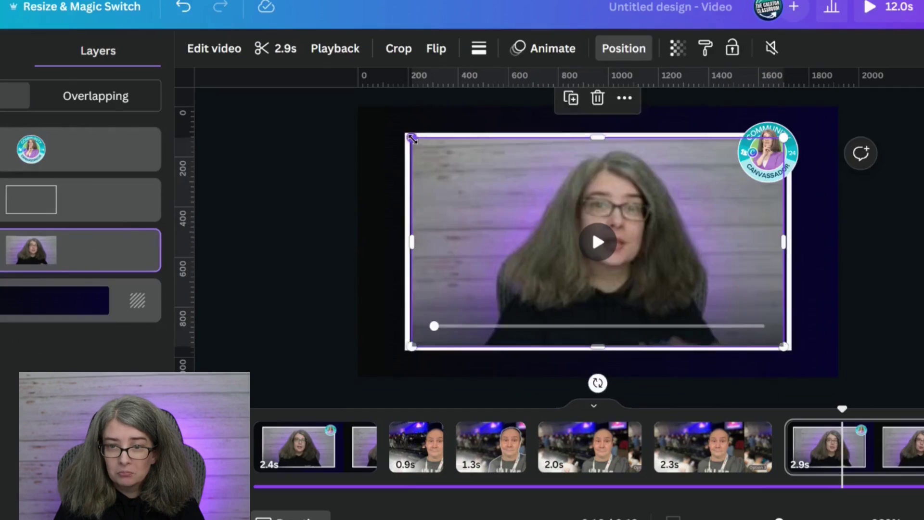
pyautogui.moveTo(571, 150); pyautogui.dragTo(568, 147)
pyautogui.moveTo(403, 134); pyautogui.dragTo(404, 134)
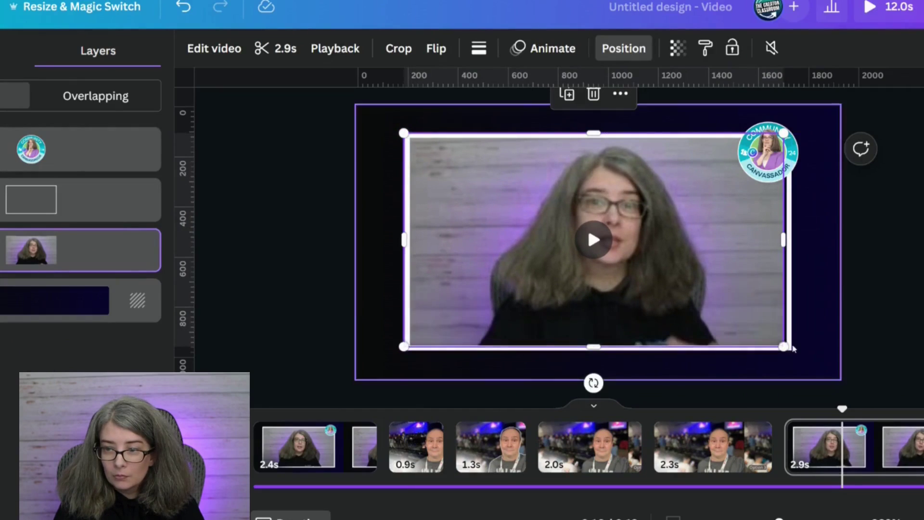
pyautogui.moveTo(784, 345); pyautogui.dragTo(790, 355)
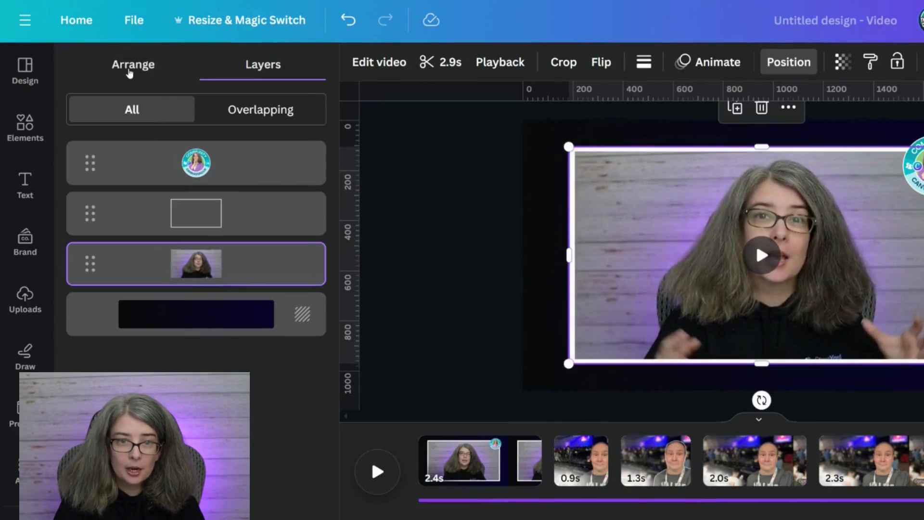
# - Align the last page's video to the center and middle of the page
pyautogui.click(130, 68)
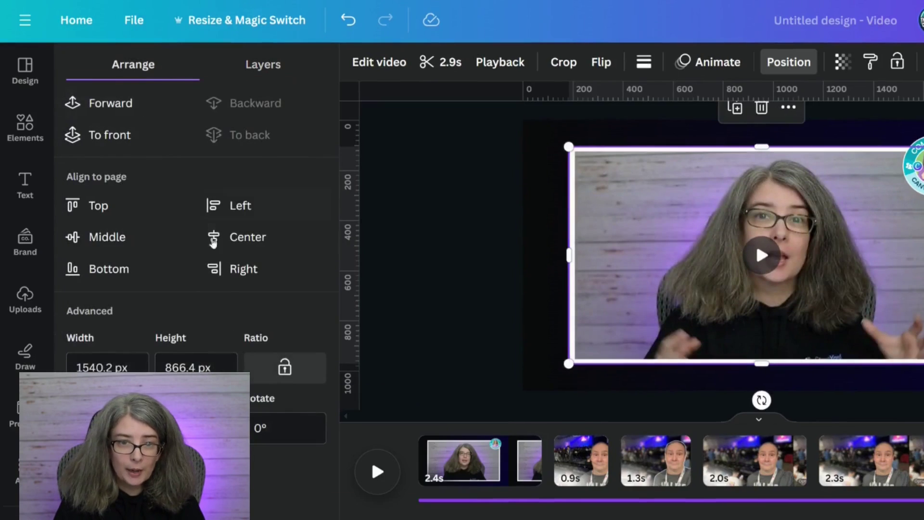
pyautogui.click(243, 239)
pyautogui.click(82, 237)
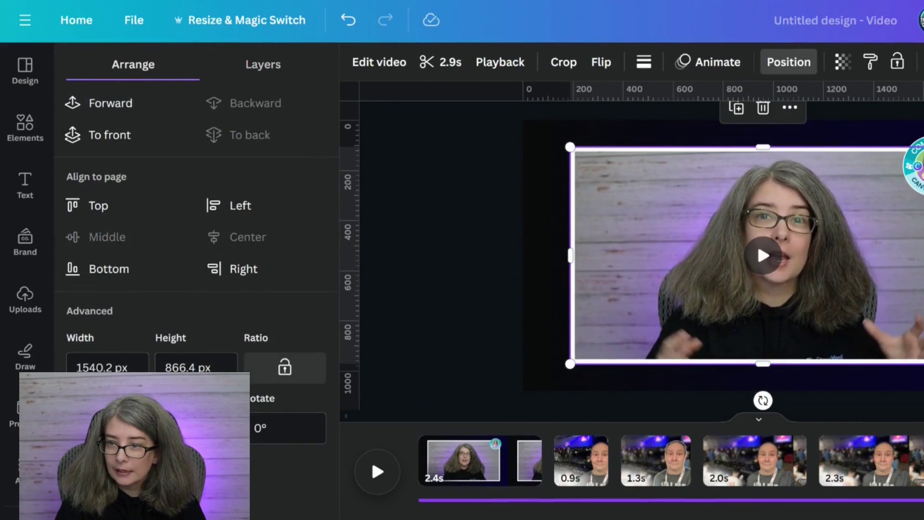
pyautogui.press('Escape')
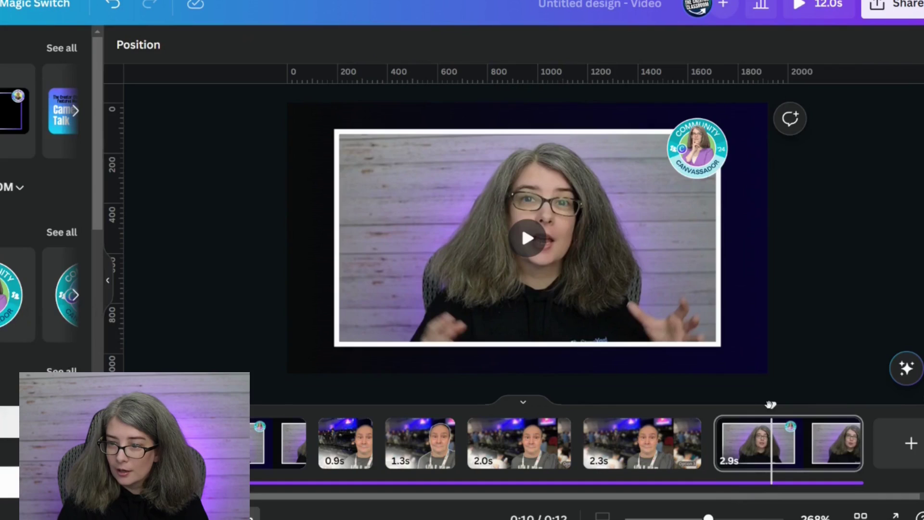
# - Play the design from the start and examine the change from the framed first page to the first photo page
pyautogui.moveTo(771, 405); pyautogui.dragTo(236, 404)
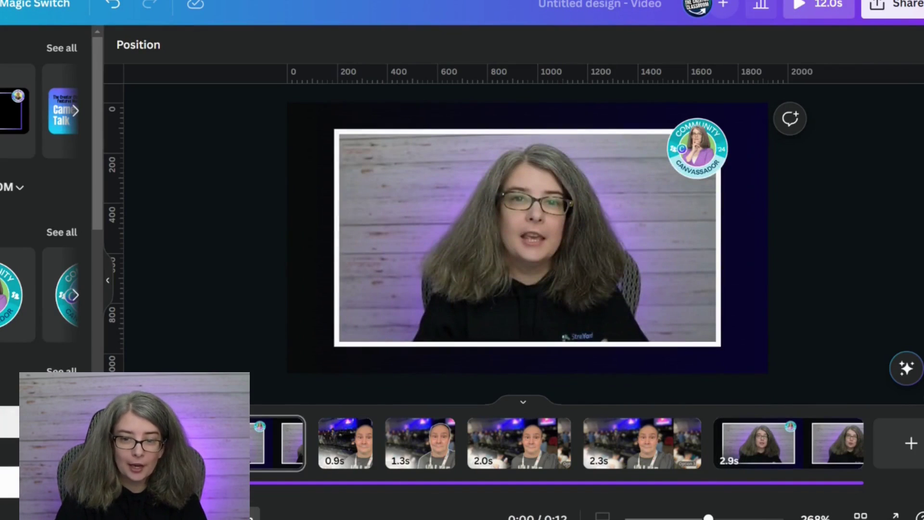
pyautogui.click(141, 454)
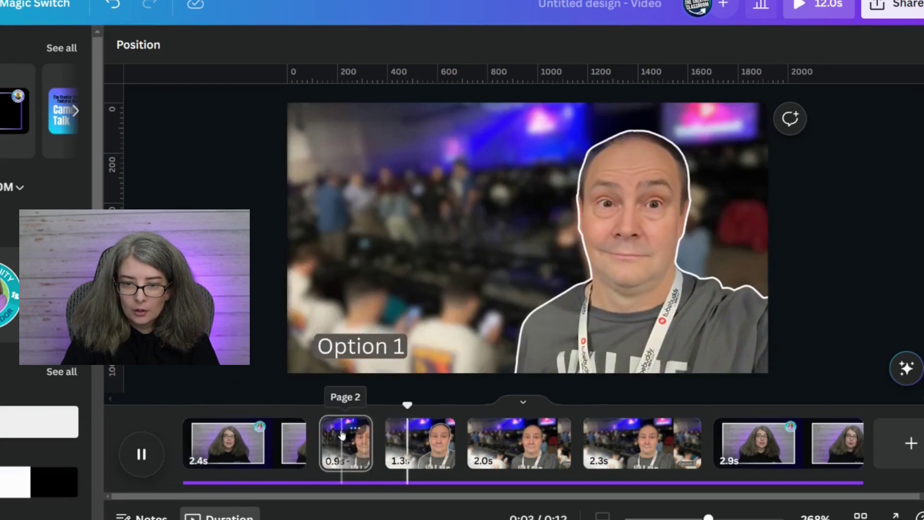
pyautogui.moveTo(312, 447)
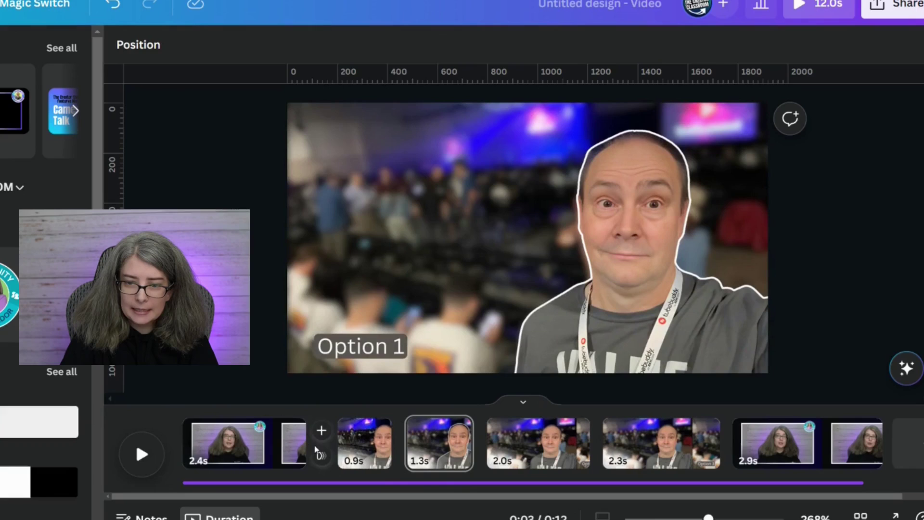
pyautogui.click(298, 447)
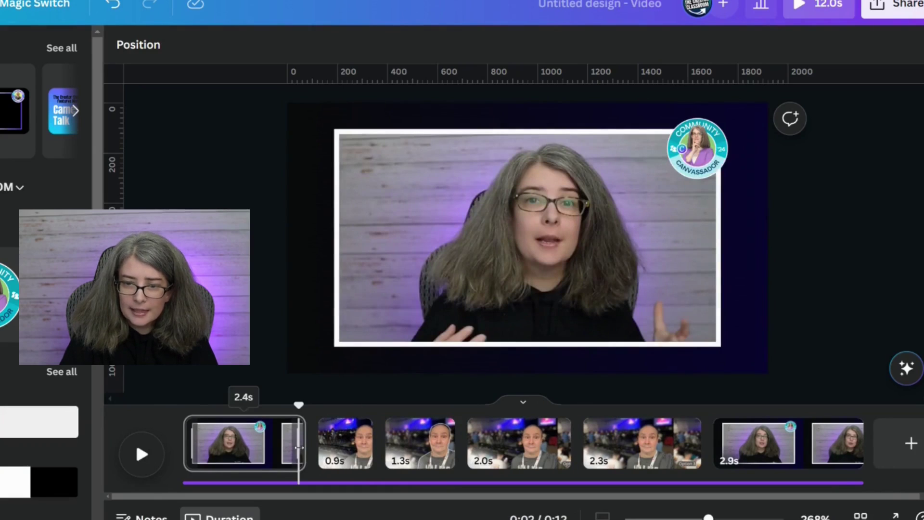
pyautogui.click(336, 455)
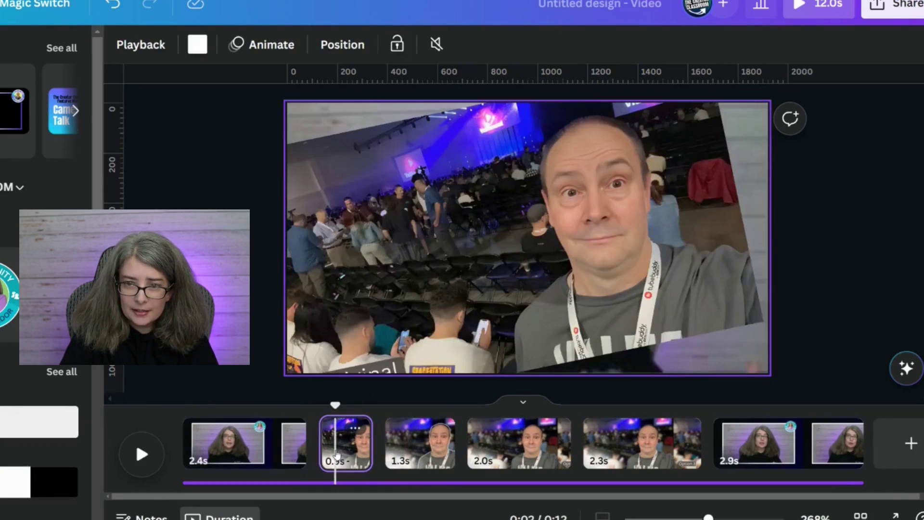
# - Split the first framed page about 1.6 seconds in, leaving a separate short segment before the first photo page
pyautogui.click(250, 449)
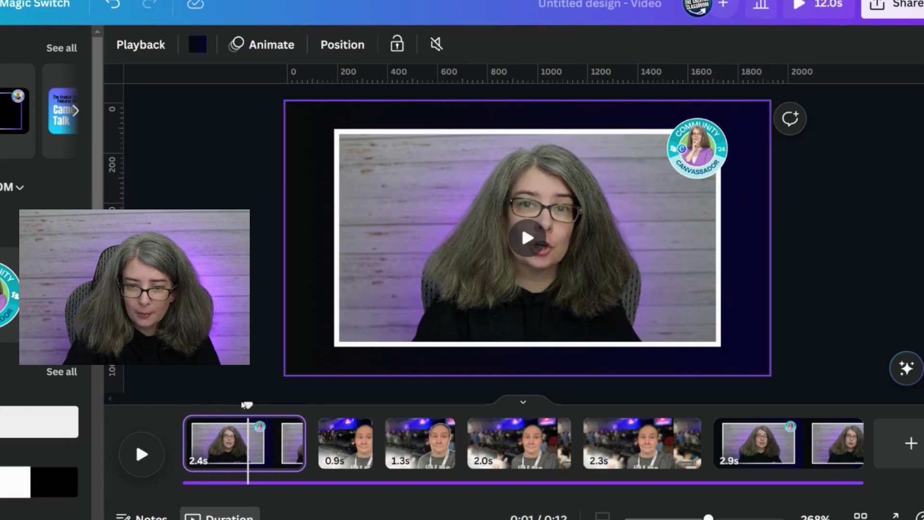
pyautogui.moveTo(247, 403); pyautogui.dragTo(269, 405)
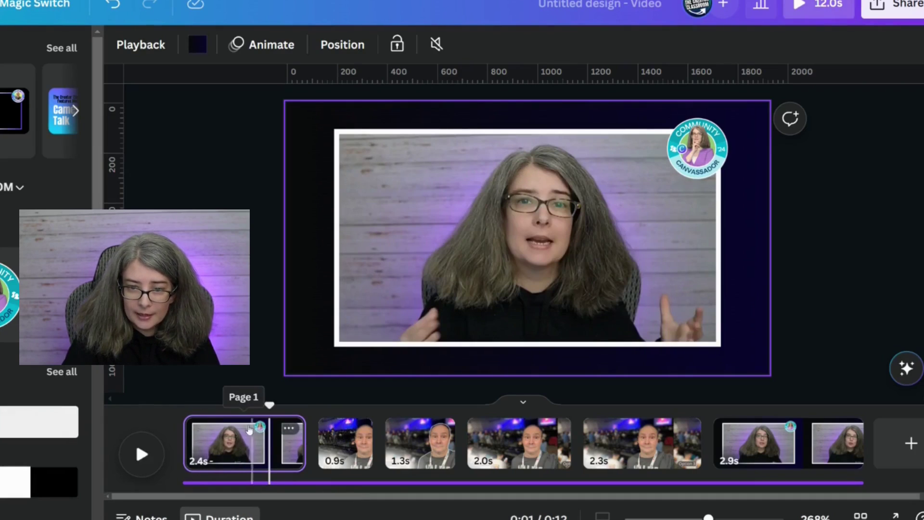
pyautogui.rightClick(273, 442)
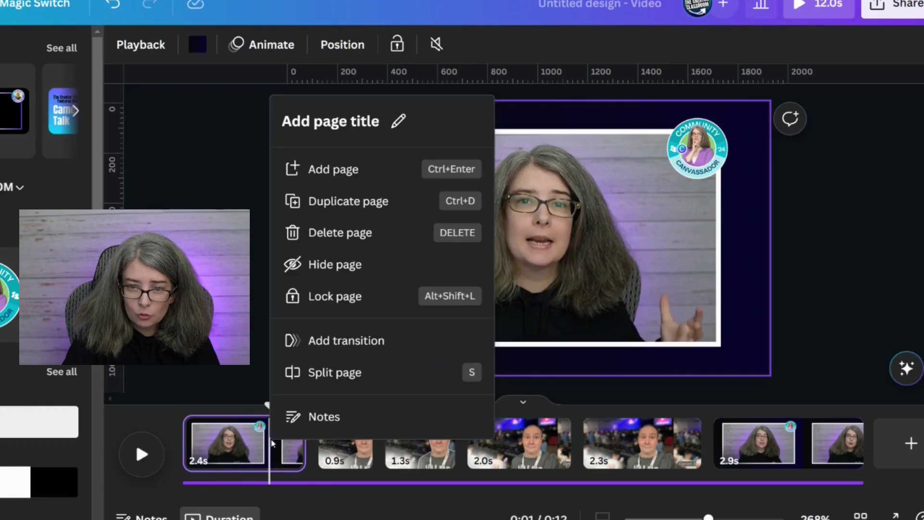
pyautogui.click(318, 376)
# - Delete the white frame and logo from the new second page and enlarge its video to fill the whole page
pyautogui.click(584, 91)
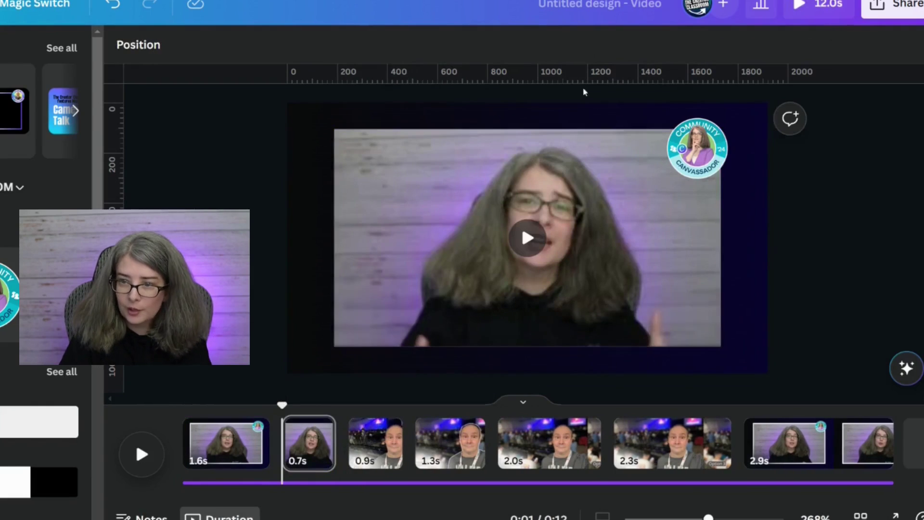
pyautogui.click(678, 134)
pyautogui.press('Delete')
pyautogui.moveTo(716, 341); pyautogui.dragTo(769, 379)
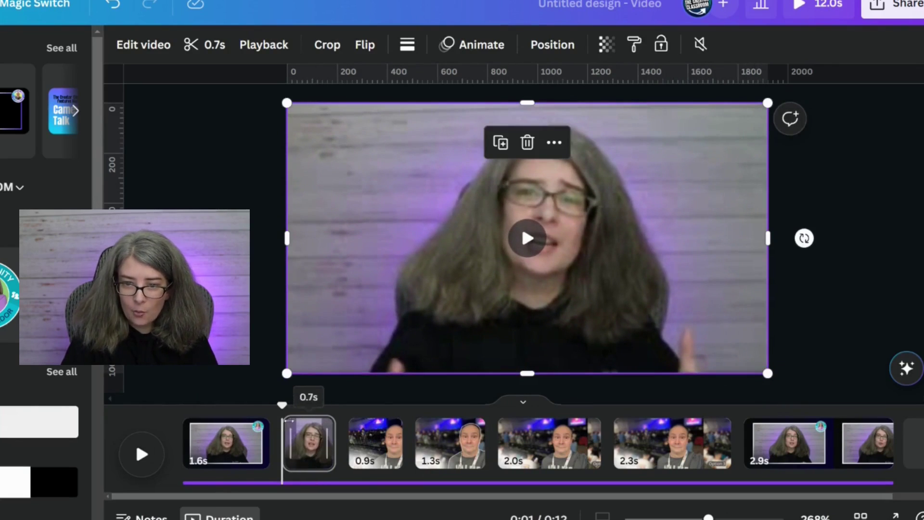
# - Play the design from the start and split the last framed page about 1.2 seconds in
pyautogui.moveTo(285, 403); pyautogui.dragTo(183, 405)
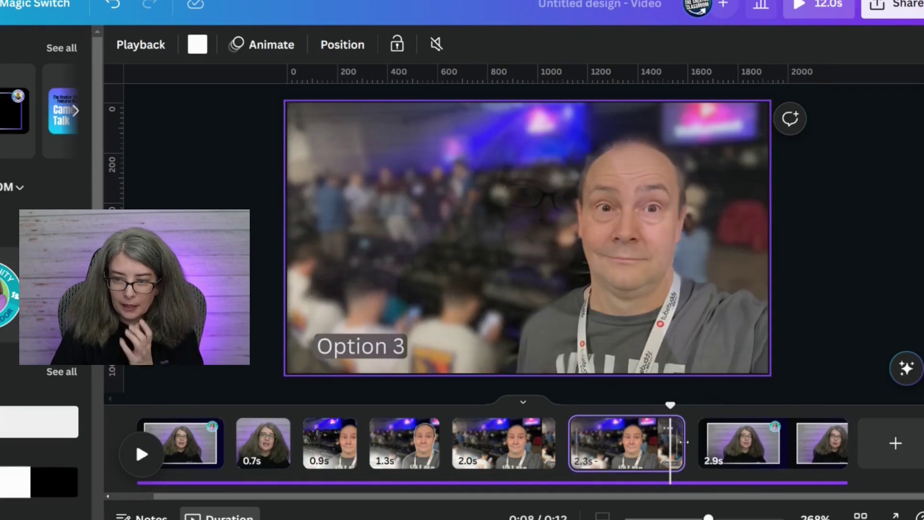
pyautogui.press('space')
pyautogui.click(742, 443)
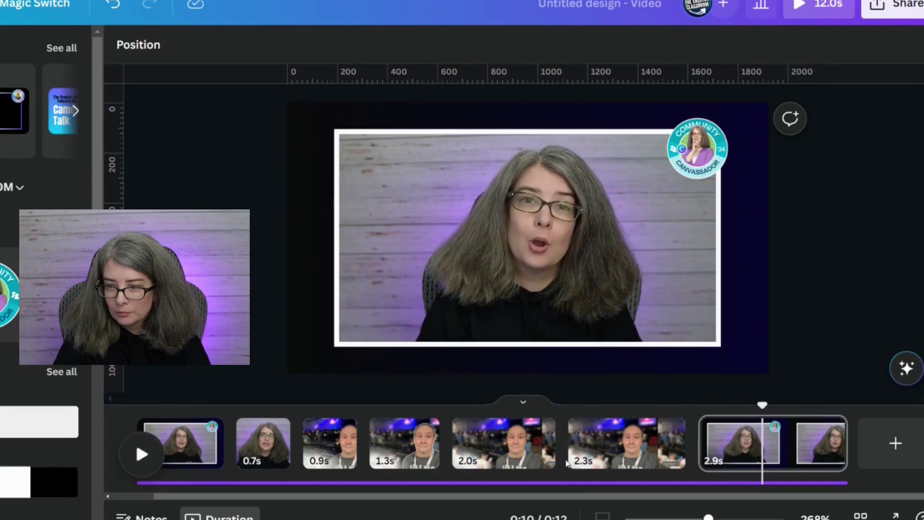
pyautogui.rightClick(742, 443)
pyautogui.click(802, 377)
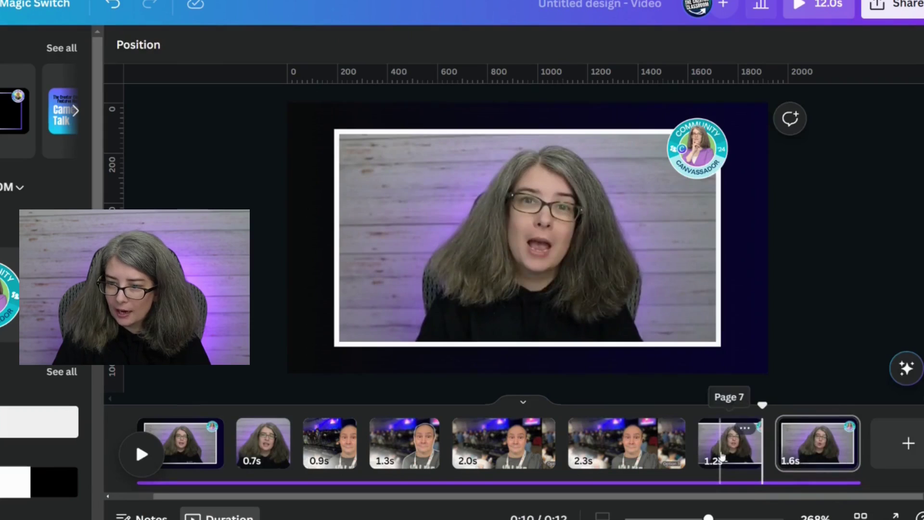
# - Delete the white frame and the logo from the 1.2-second page following the last photo page
pyautogui.click(580, 302)
pyautogui.click(498, 264)
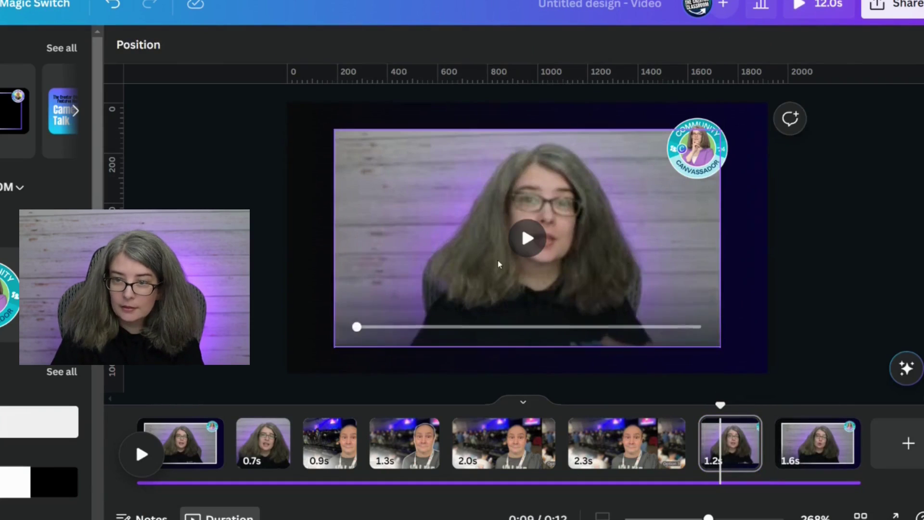
pyautogui.click(697, 147)
pyautogui.press('Delete')
# - Snap the 1.2-second page's video to the page's upper-left corner, enlarge it to fill the page, and play the ending pages
pyautogui.click(613, 207)
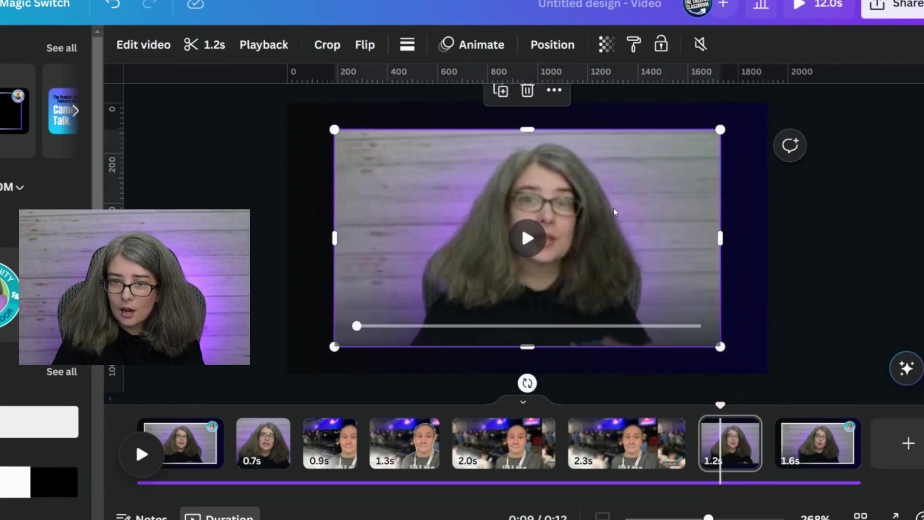
pyautogui.moveTo(613, 206); pyautogui.dragTo(571, 179)
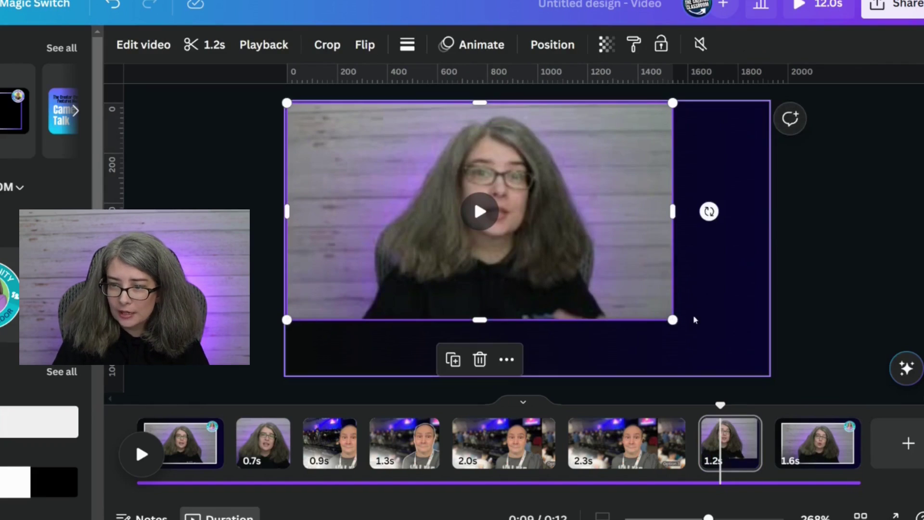
pyautogui.moveTo(674, 321); pyautogui.dragTo(767, 380)
pyautogui.click(856, 310)
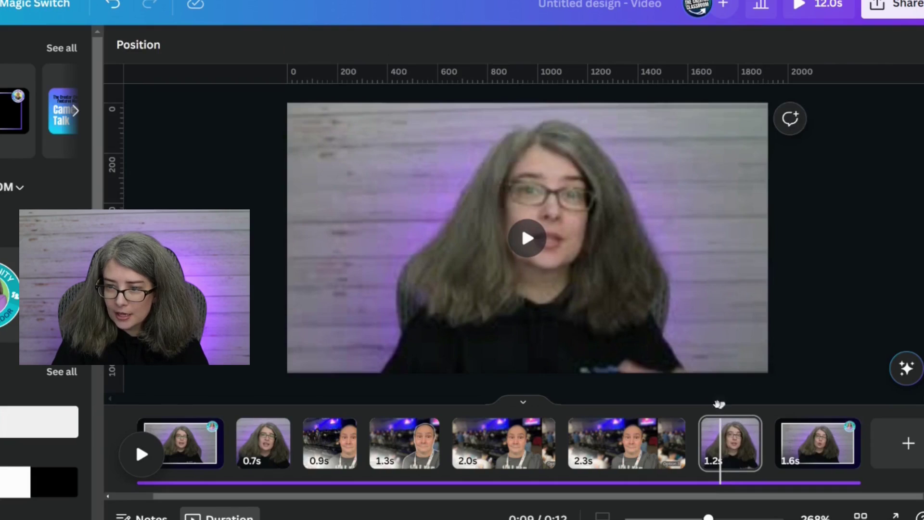
pyautogui.moveTo(716, 405); pyautogui.dragTo(653, 405)
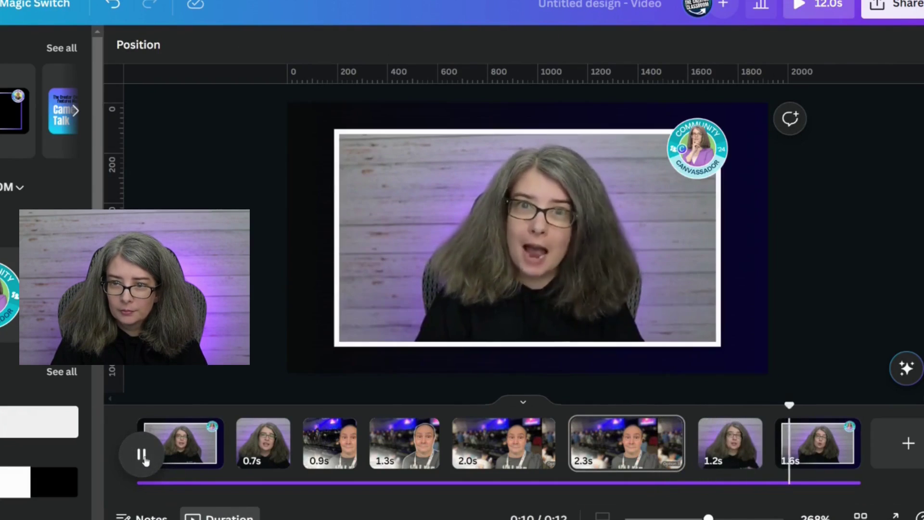
pyautogui.click(143, 454)
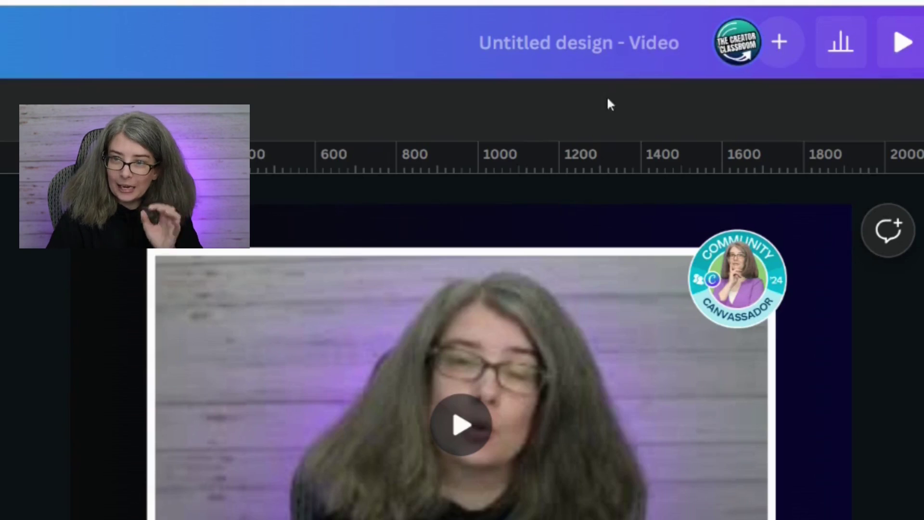
# - Rename the design as "blur a background hook"
pyautogui.click(619, 46)
pyautogui.press('BackSpace')
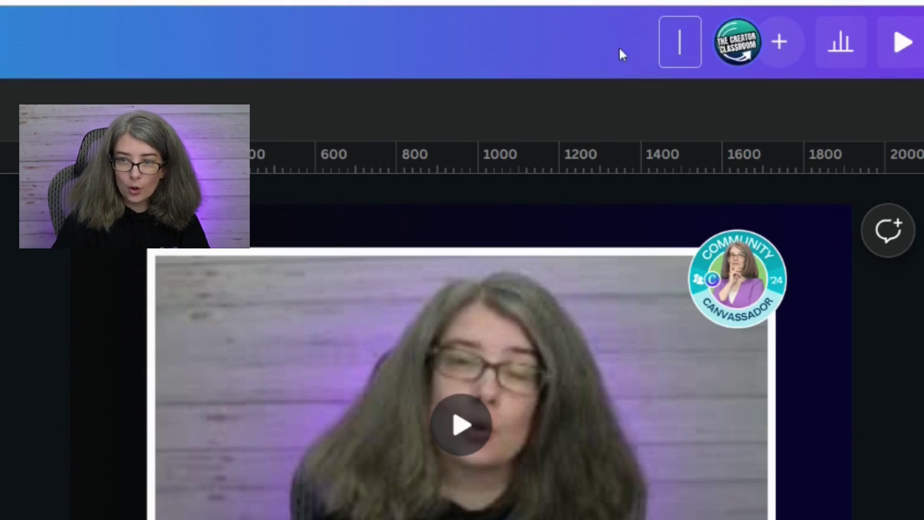
pyautogui.write('blur a background')
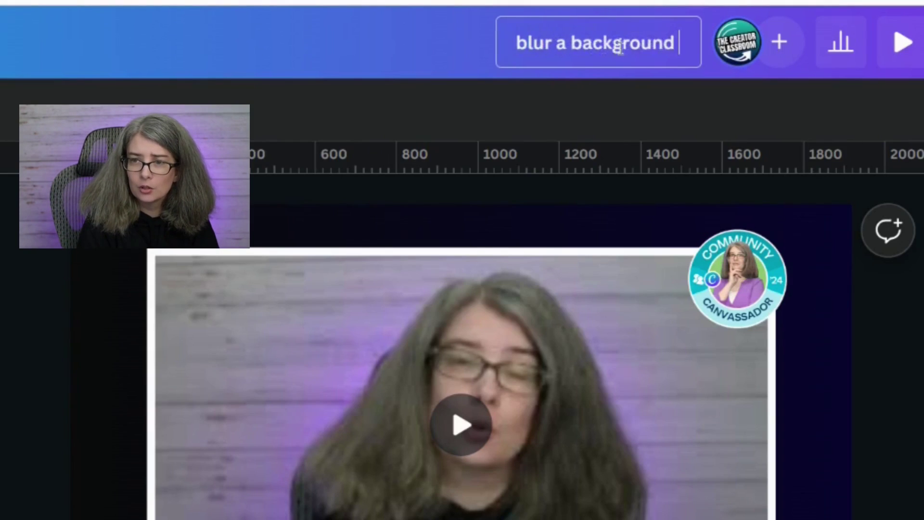
pyautogui.write(' hook')
# - Download all eight pages of the design as an MP4 video at 1080p (HD)
pyautogui.click(883, 19)
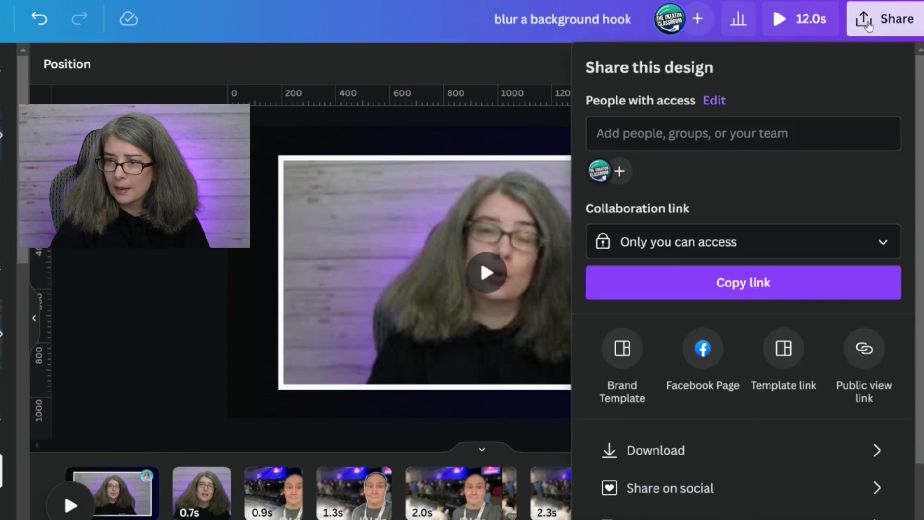
pyautogui.click(664, 455)
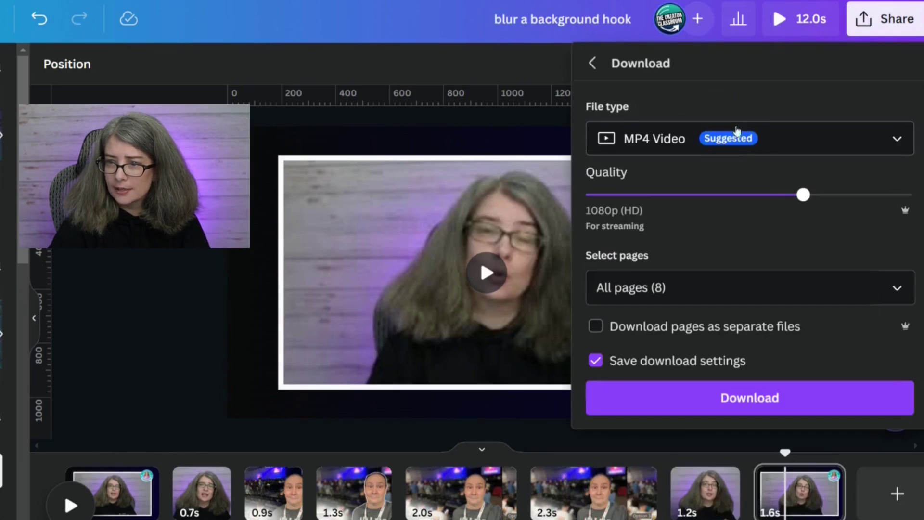
pyautogui.click(612, 332)
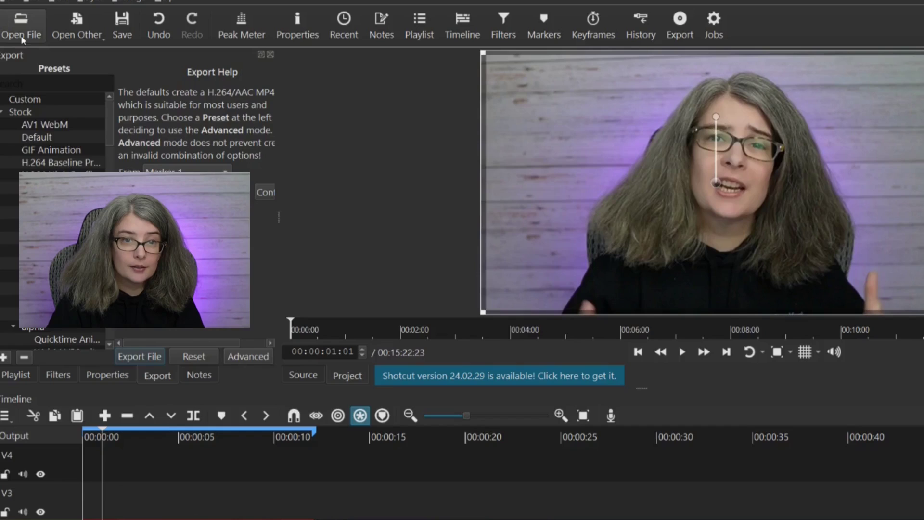
# - In Shotcut, open the "blur a background hook" video from Downloads and place it at the start of track V3
pyautogui.click(20, 21)
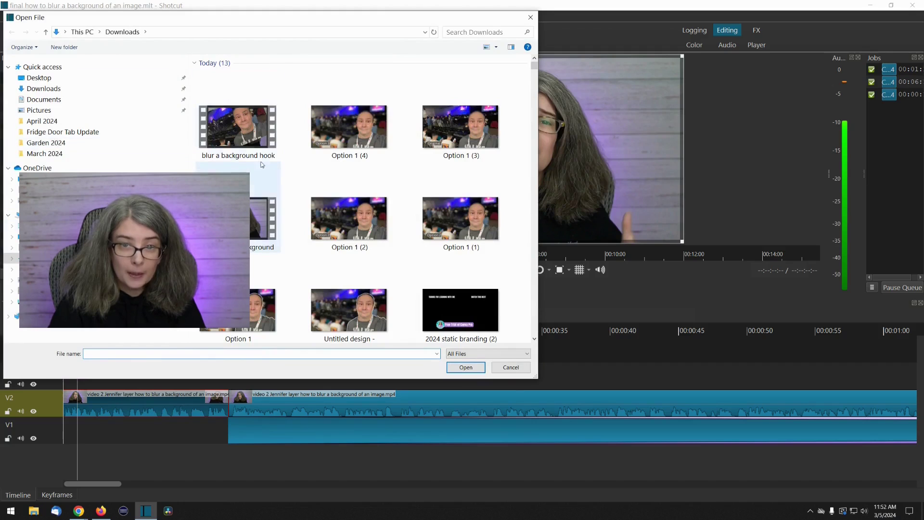
pyautogui.doubleClick(235, 125)
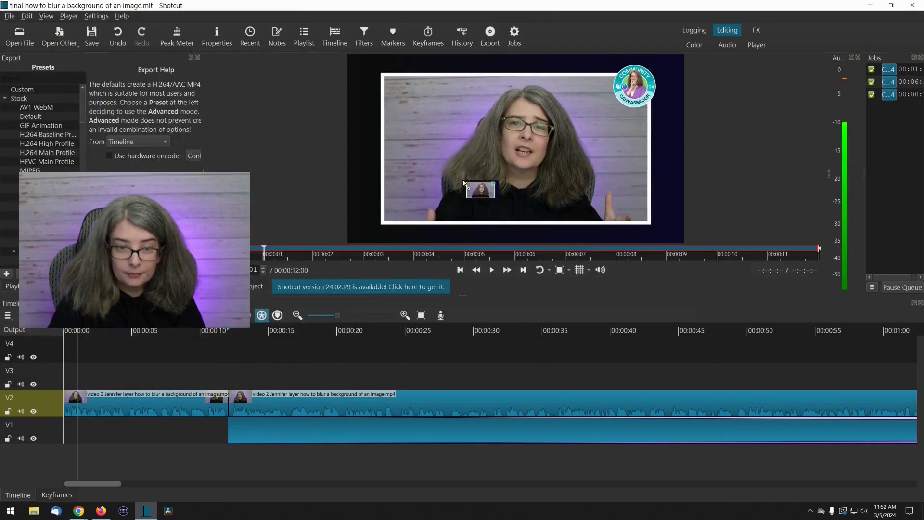
pyautogui.moveTo(515, 149); pyautogui.dragTo(204, 368)
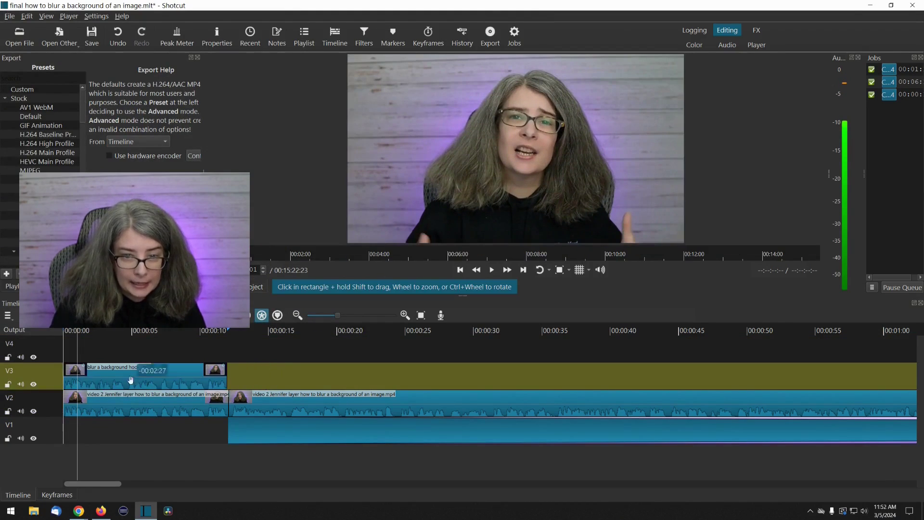
pyautogui.moveTo(130, 380); pyautogui.dragTo(131, 381)
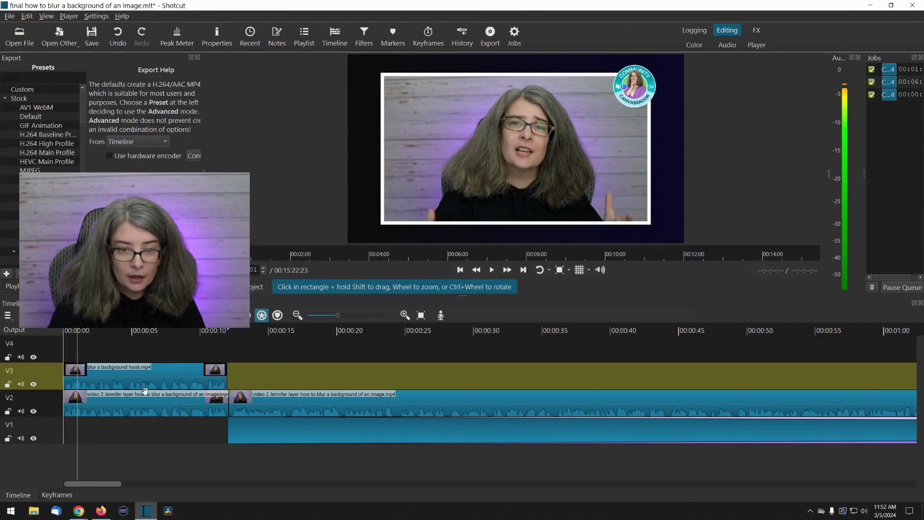
# - Delete the original opening clip from track V2 and move the hook clip from V3 into its place
pyautogui.click(146, 393)
pyautogui.press('Delete')
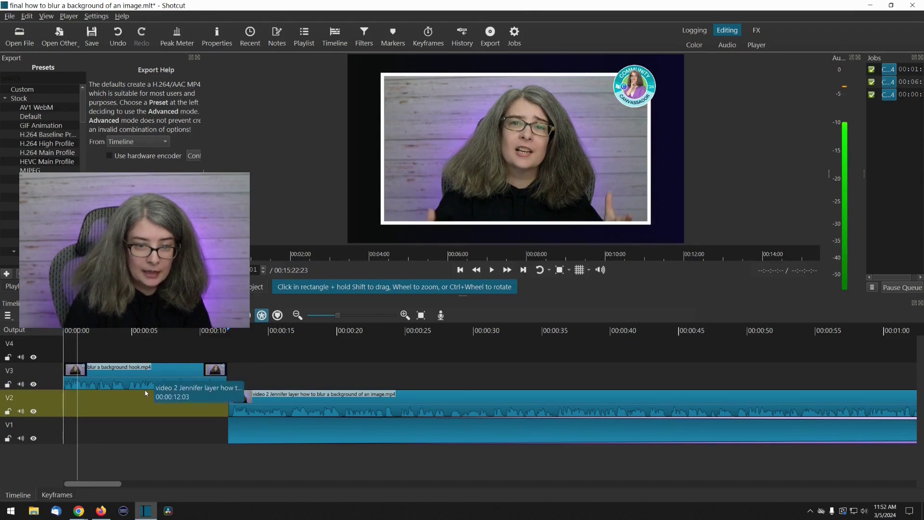
pyautogui.click(166, 384)
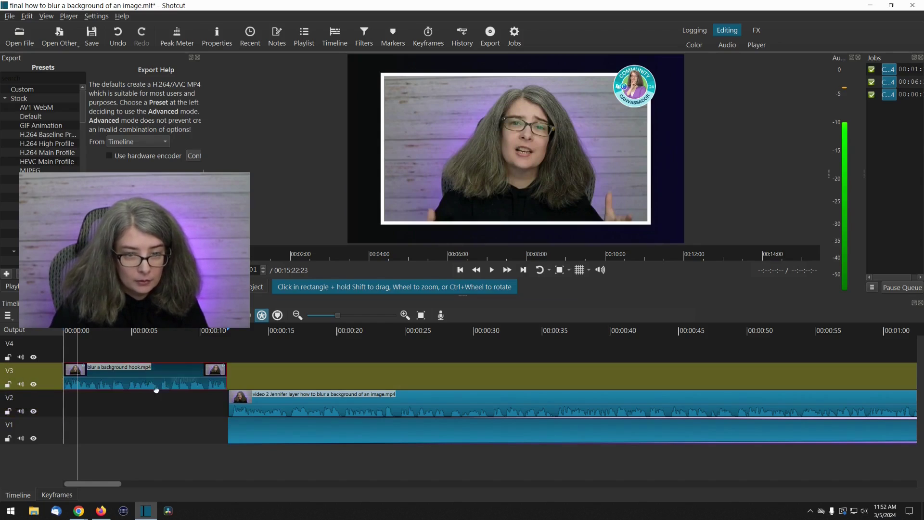
pyautogui.moveTo(156, 390); pyautogui.dragTo(157, 407)
# - Close the small gap between the hook clip and the next clip on V2, and move the playhead back into the hook
pyautogui.click(220, 400)
pyautogui.scroll(5, 223, 395)
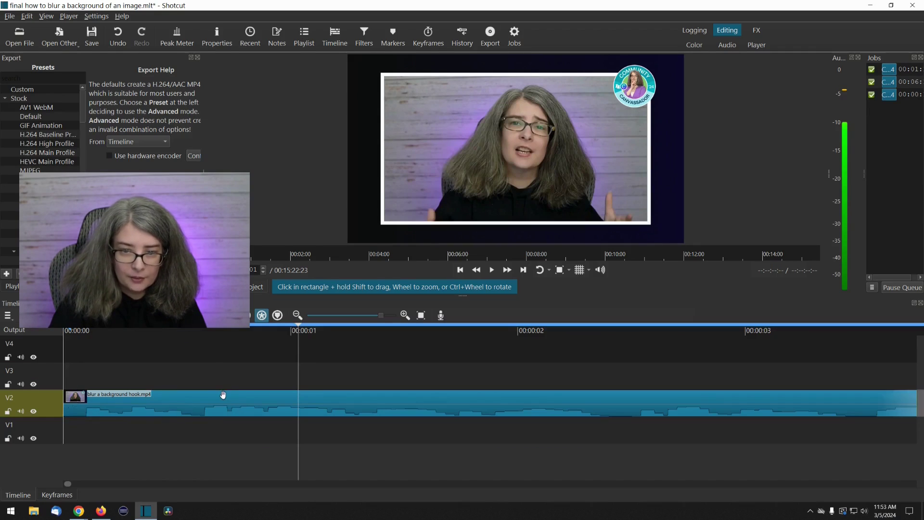
pyautogui.press('Down')
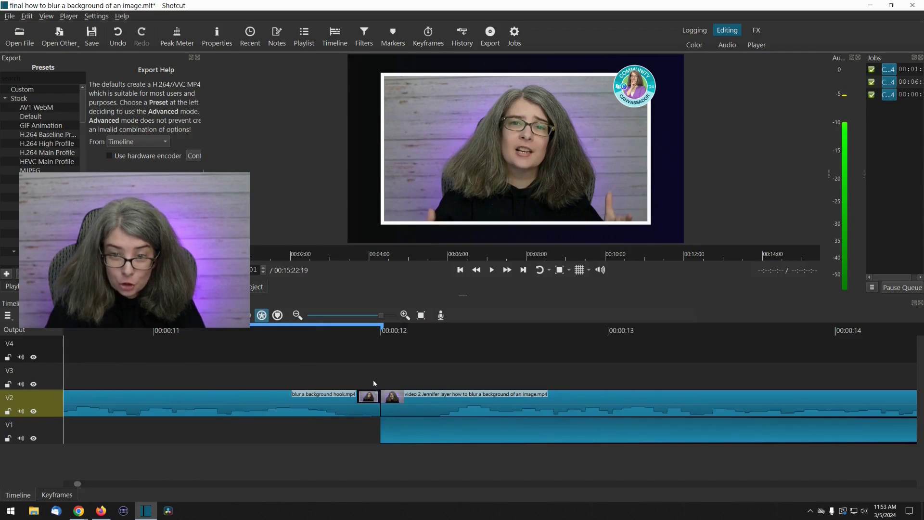
pyautogui.hscroll(-10, 374, 379)
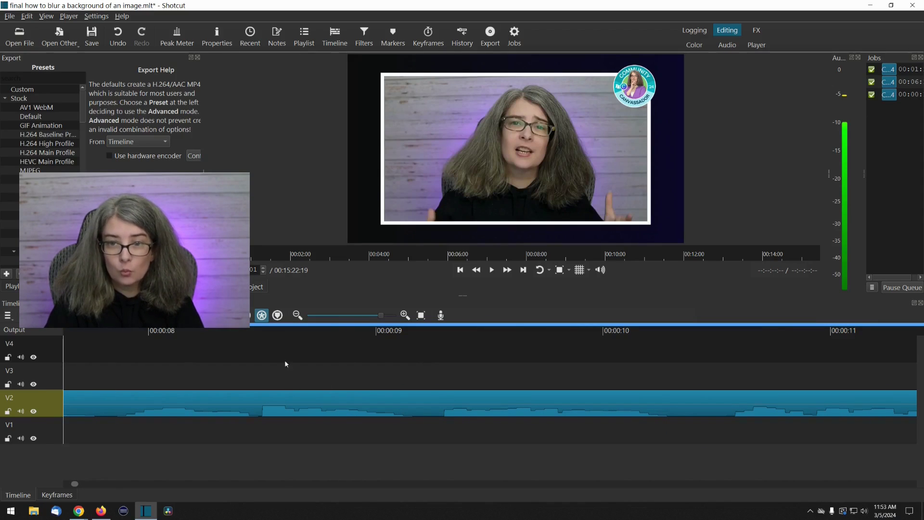
pyautogui.click(300, 332)
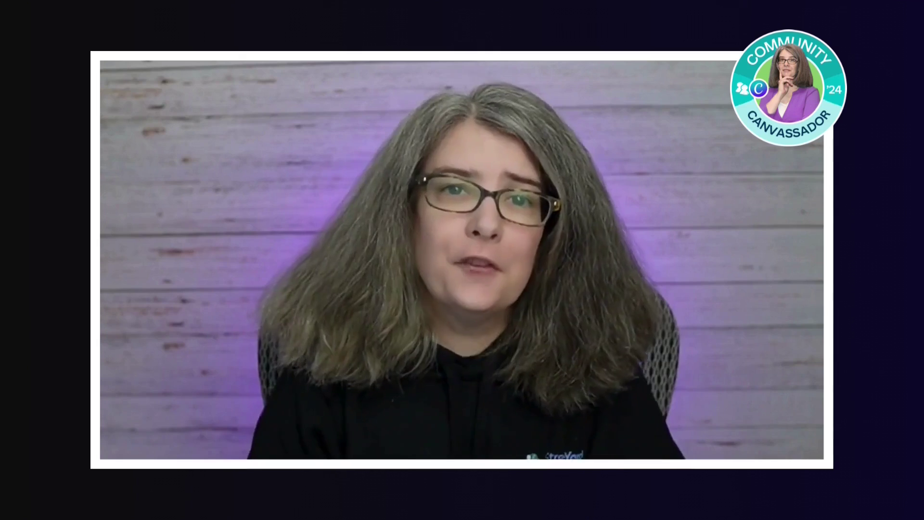